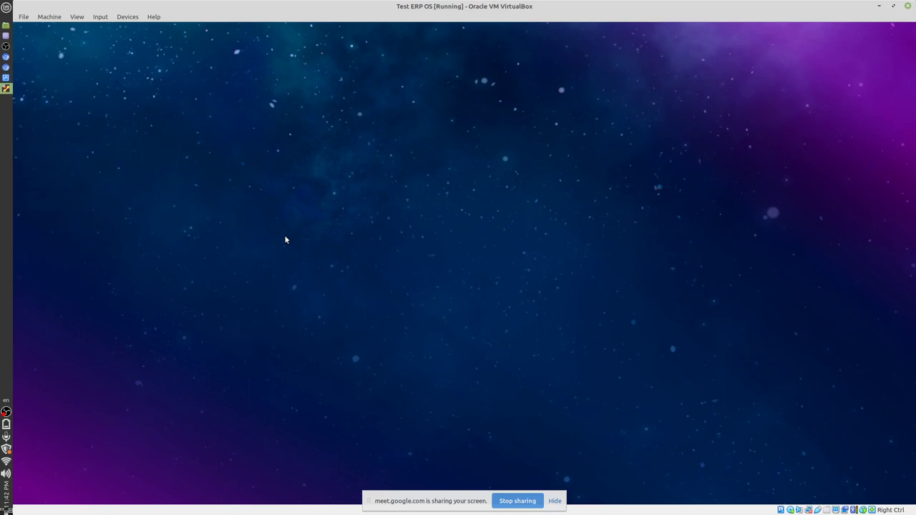
Switch the Test ERP OS virtual machine to full-screen mode
{"action": "key", "text": "Control_R+f"}
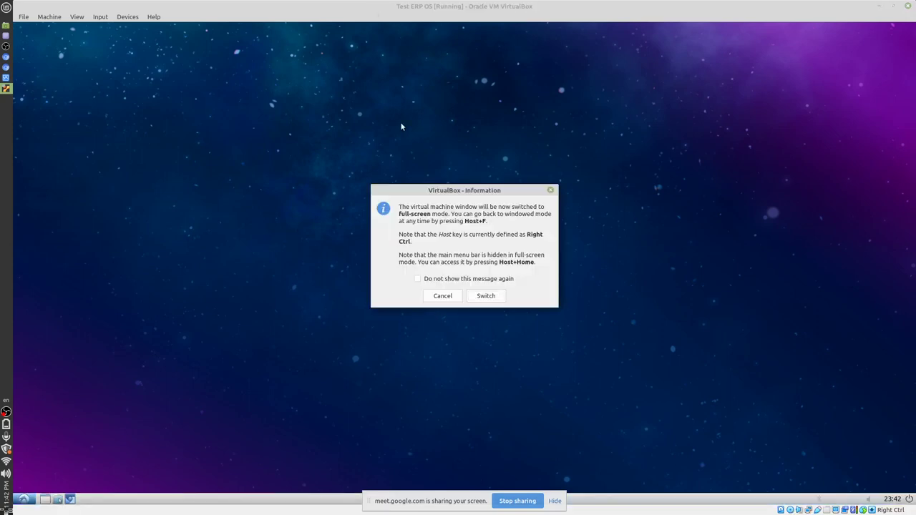
{"action": "left_click", "coordinate": [492, 298]}
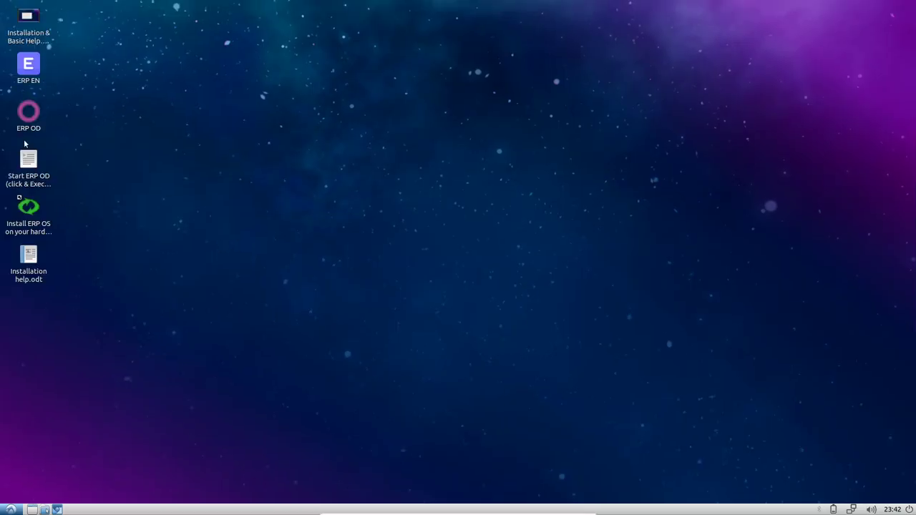
{"action": "left_click", "coordinate": [35, 61]}
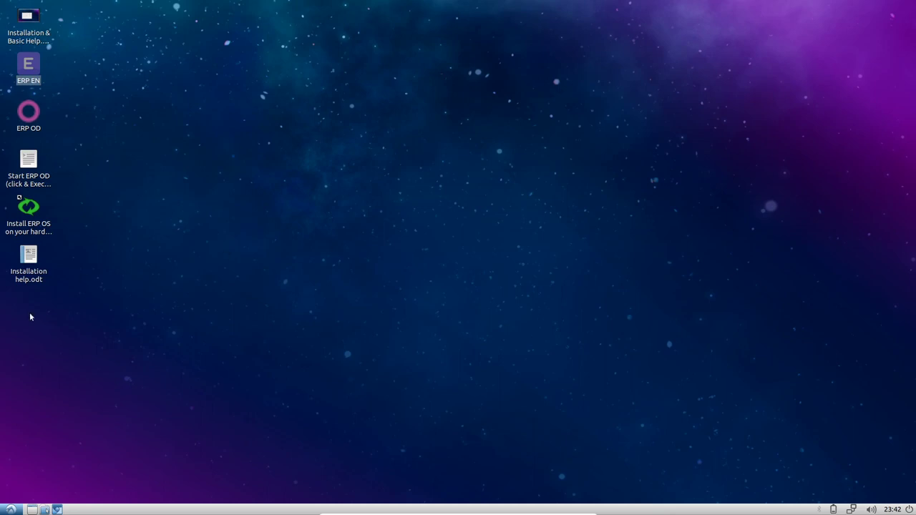
Play the Installation & Basic Help video from the desktop briefly, stop it and close the player
{"action": "left_click", "coordinate": [30, 37]}
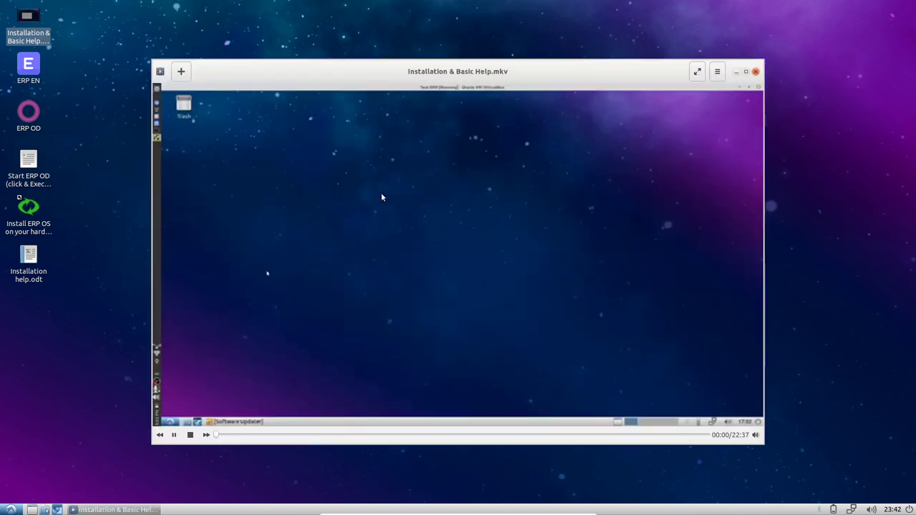
{"action": "left_click_drag", "start_coordinate": [429, 62], "coordinate": [435, 51]}
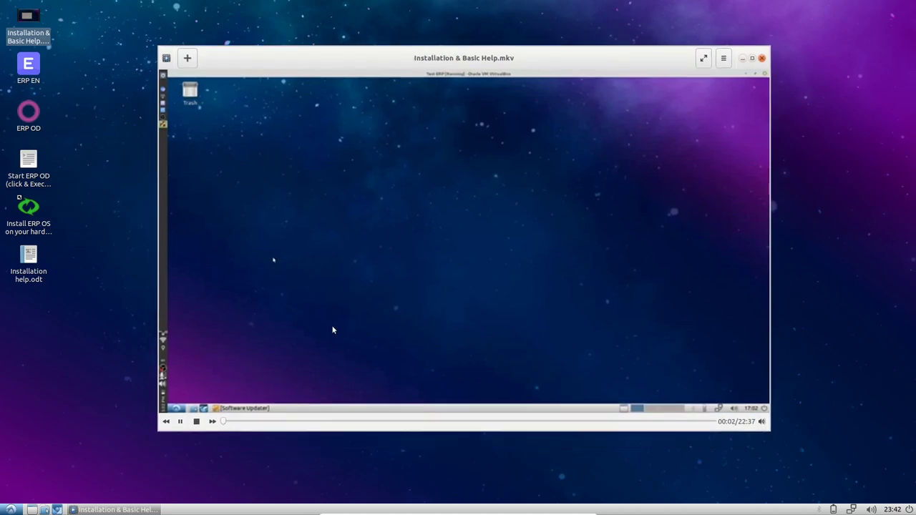
{"action": "left_click", "coordinate": [197, 422]}
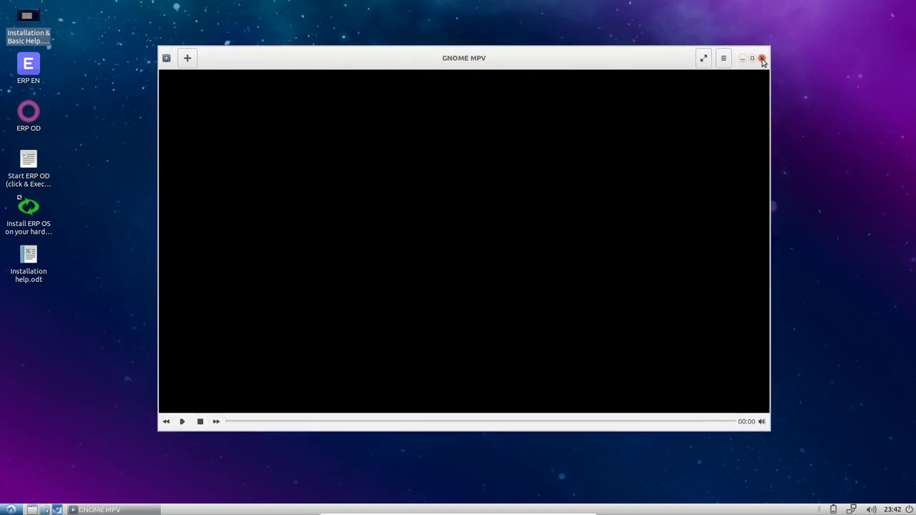
{"action": "key", "text": "alt+F4"}
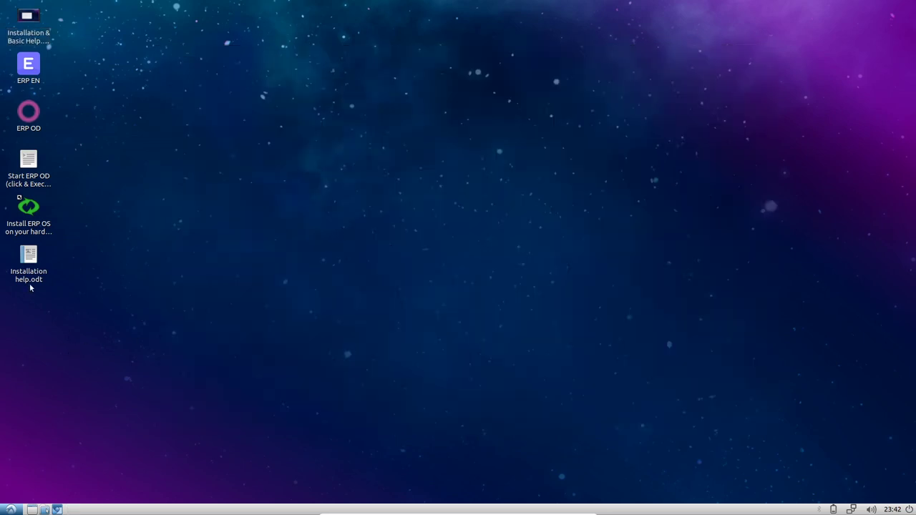
Open Installation help.odt from the desktop, read the installation instructions to the end and close the document
{"action": "left_click", "coordinate": [28, 266]}
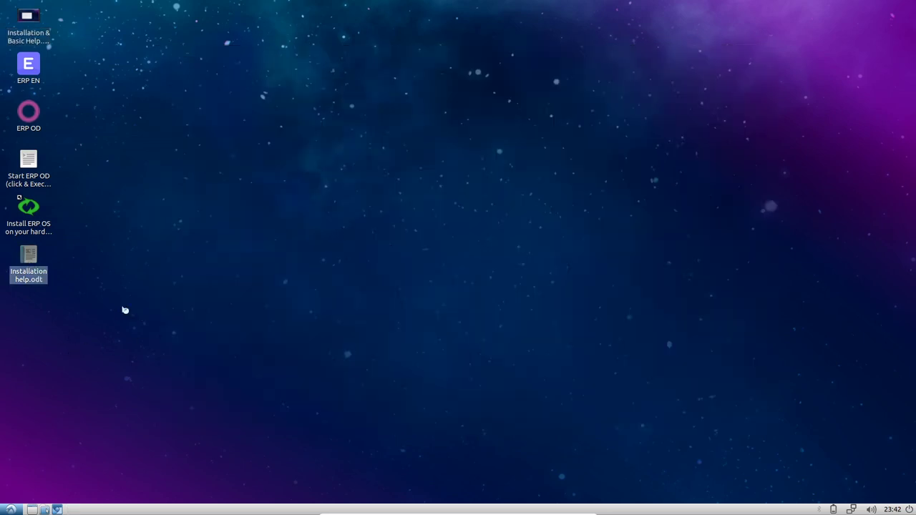
{"action": "double_click", "coordinate": [24, 282]}
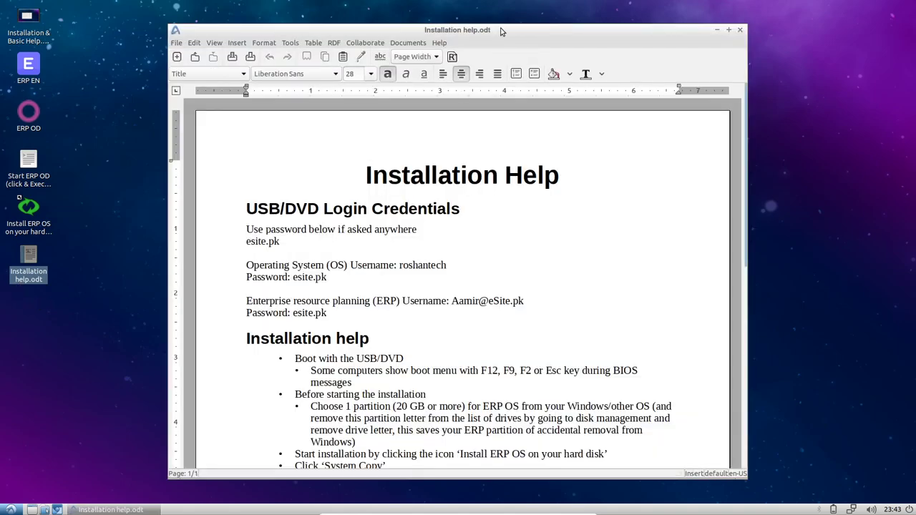
{"action": "left_click_drag", "start_coordinate": [501, 31], "coordinate": [561, 14]}
{"action": "scroll", "coordinate": [591, 365], "scroll_direction": "down", "scroll_amount": 5}
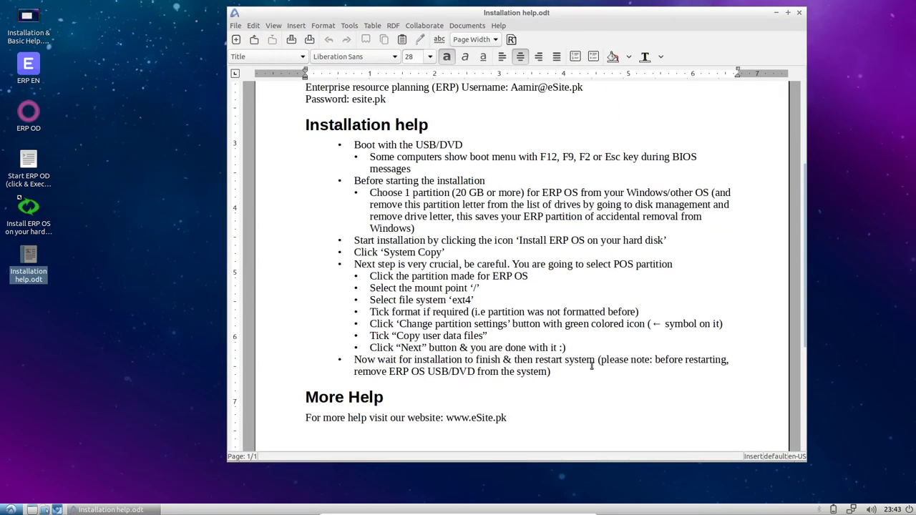
{"action": "scroll", "coordinate": [591, 366], "scroll_direction": "down", "scroll_amount": 6}
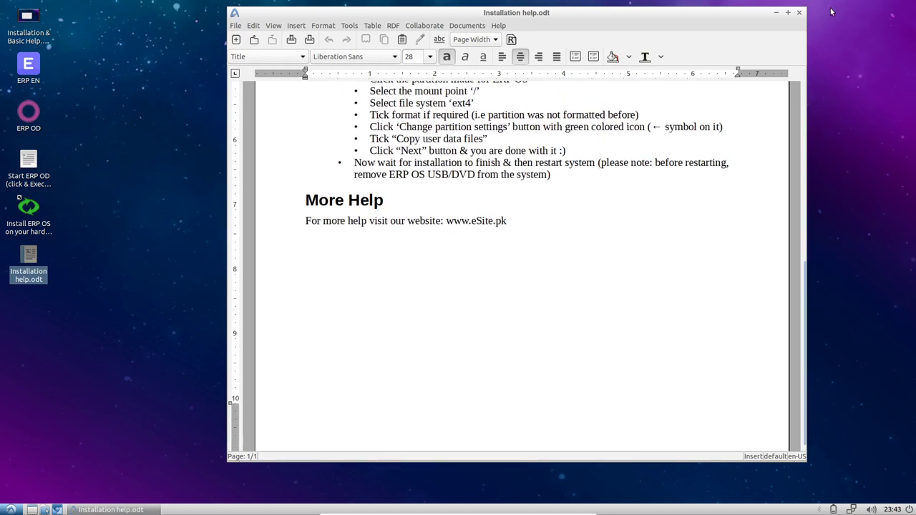
{"action": "left_click", "coordinate": [800, 13]}
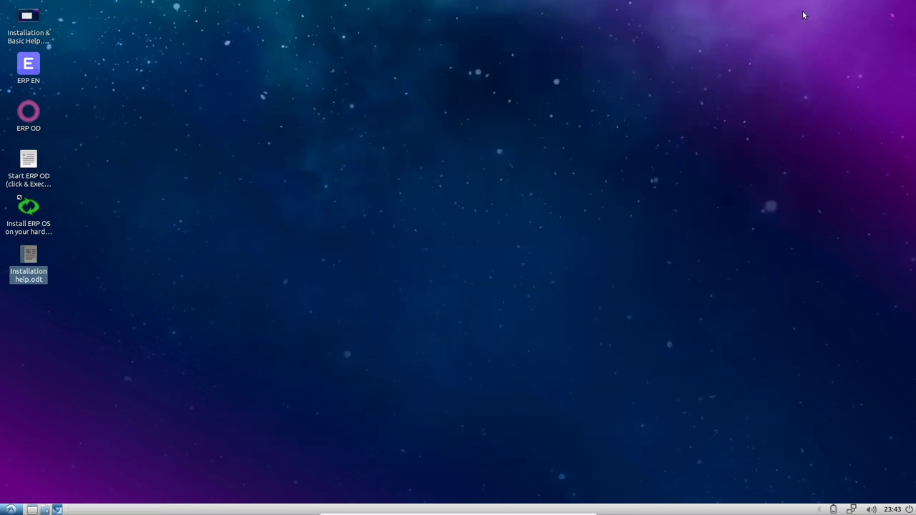
In the hard-disk installer's System copy, assign mount point / to /dev/sda1 as formatted ext4 and include the user data files
{"action": "double_click", "coordinate": [26, 226]}
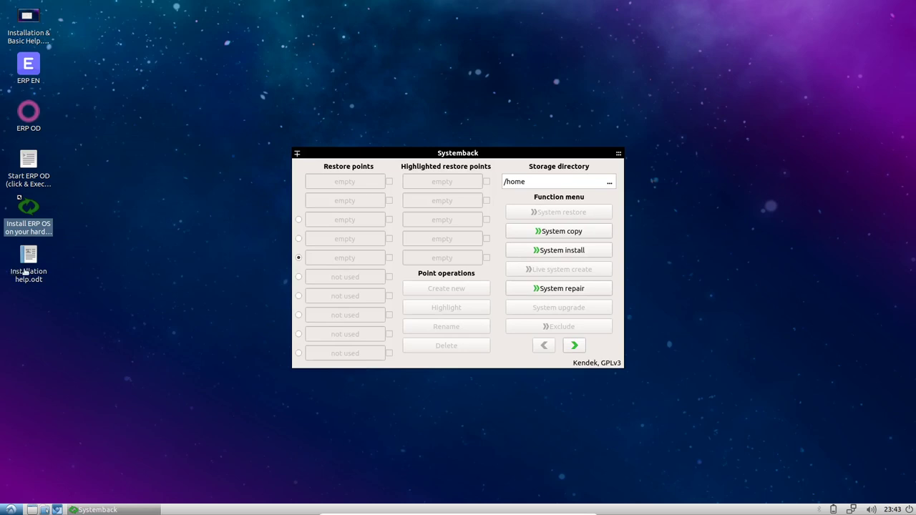
{"action": "left_click", "coordinate": [549, 235]}
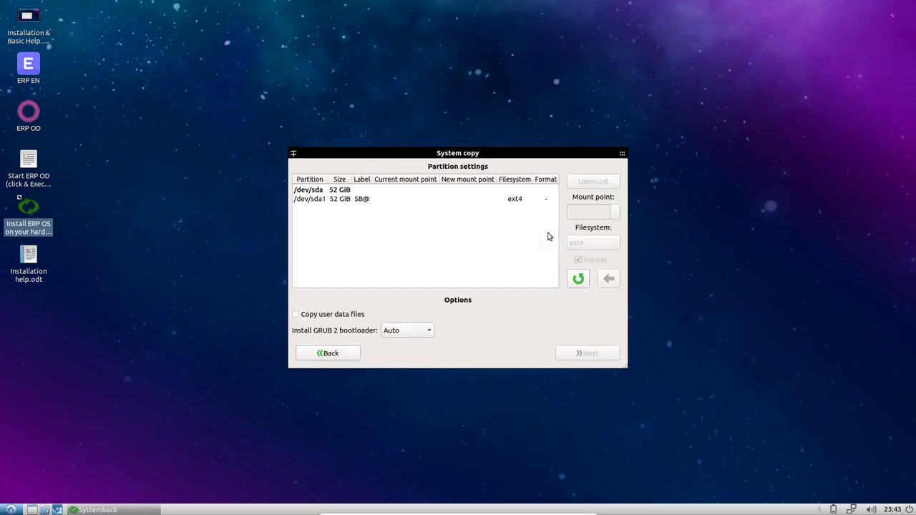
{"action": "left_click", "coordinate": [326, 204]}
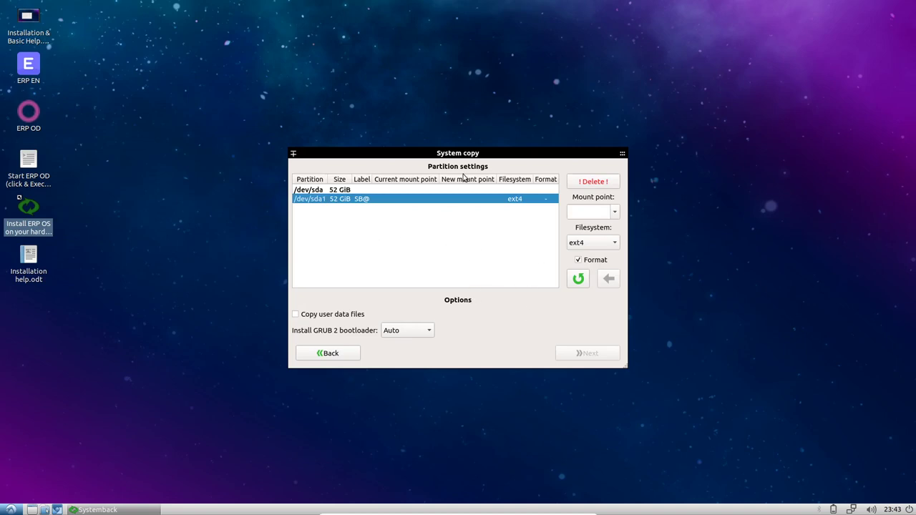
{"action": "left_click", "coordinate": [301, 315]}
{"action": "left_click", "coordinate": [614, 212]}
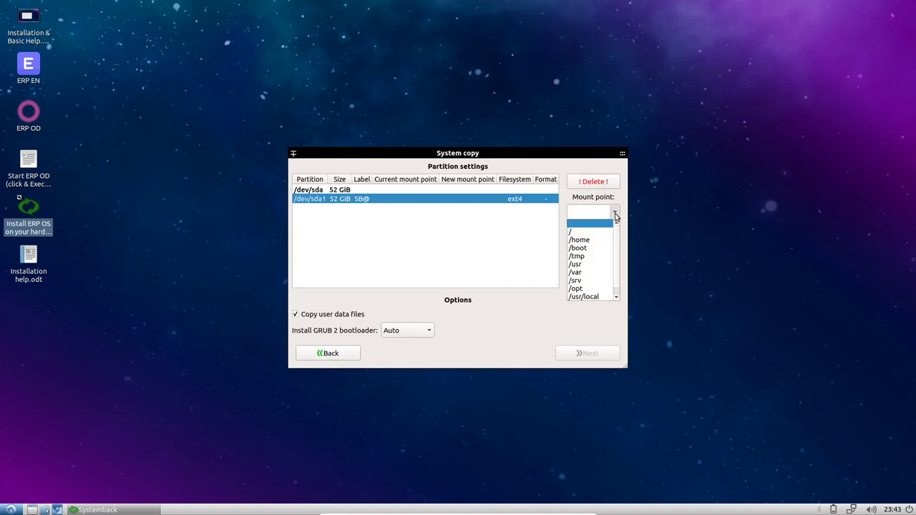
{"action": "left_click", "coordinate": [580, 232]}
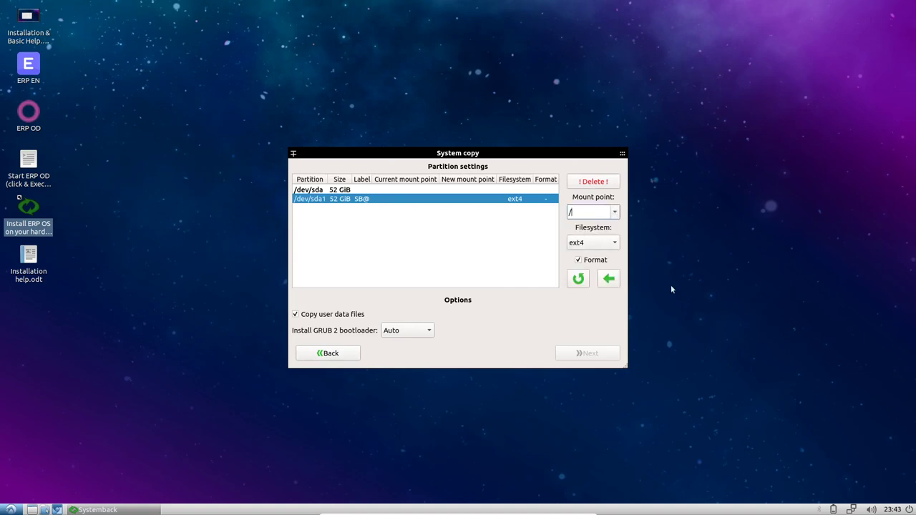
{"action": "left_click", "coordinate": [608, 279]}
Proceed with the configured partition settings and start copying the system from the live image
{"action": "left_click", "coordinate": [29, 68]}
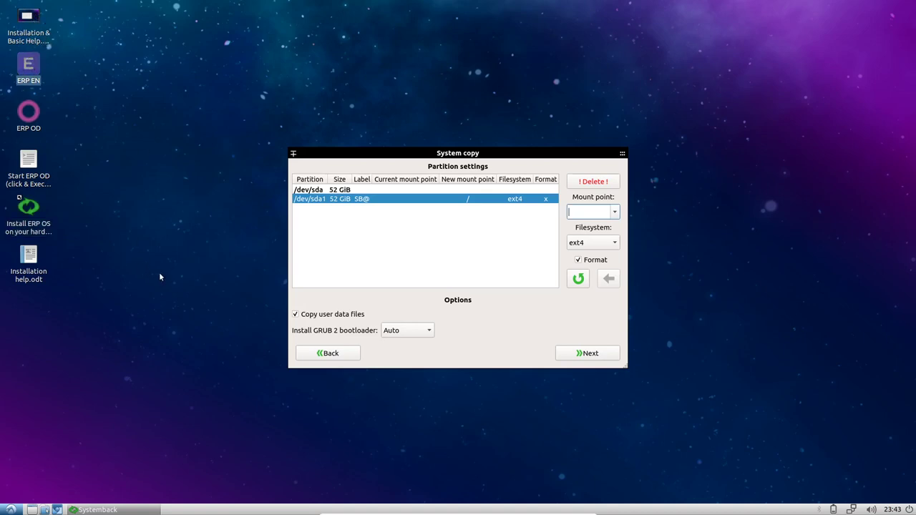
{"action": "left_click", "coordinate": [34, 281]}
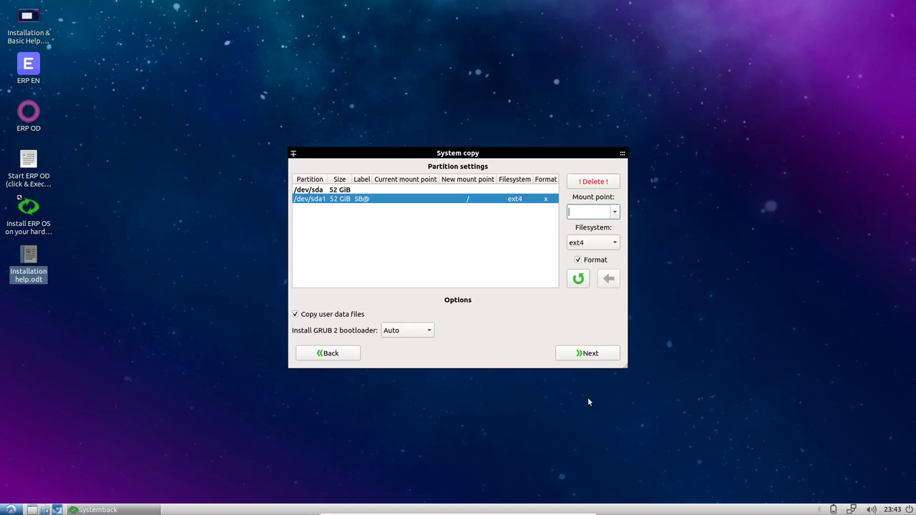
{"action": "left_click", "coordinate": [586, 353]}
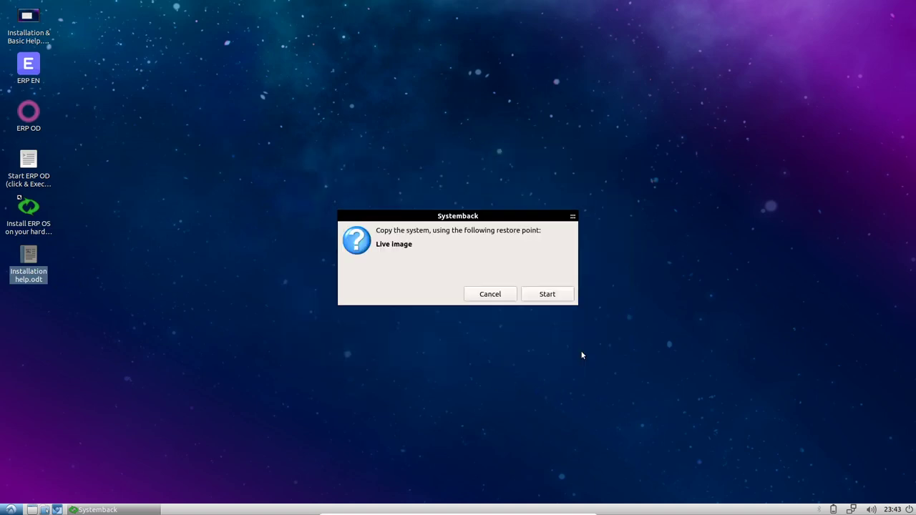
{"action": "left_click", "coordinate": [547, 294]}
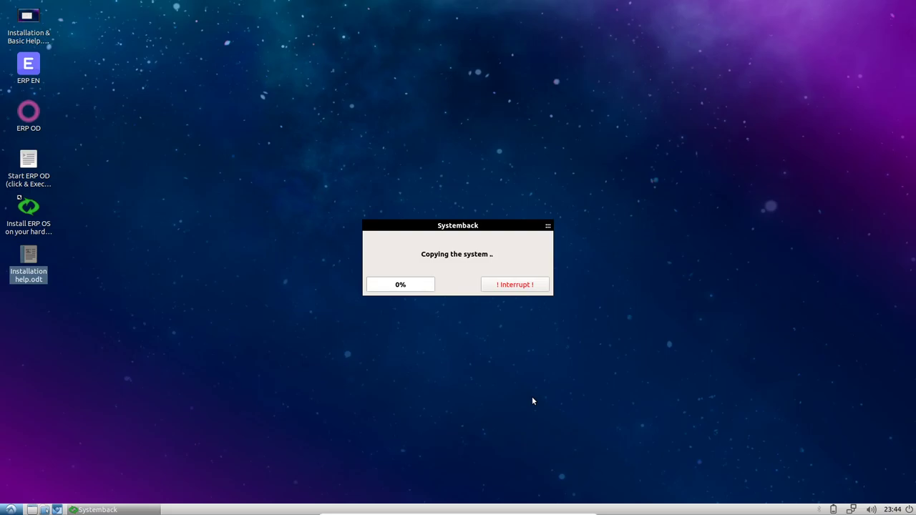
Leave the virtual machine's full-screen mode, switch to the browser and look through the eSite.pk home page and its product listings
{"action": "key", "text": "Control_R+f"}
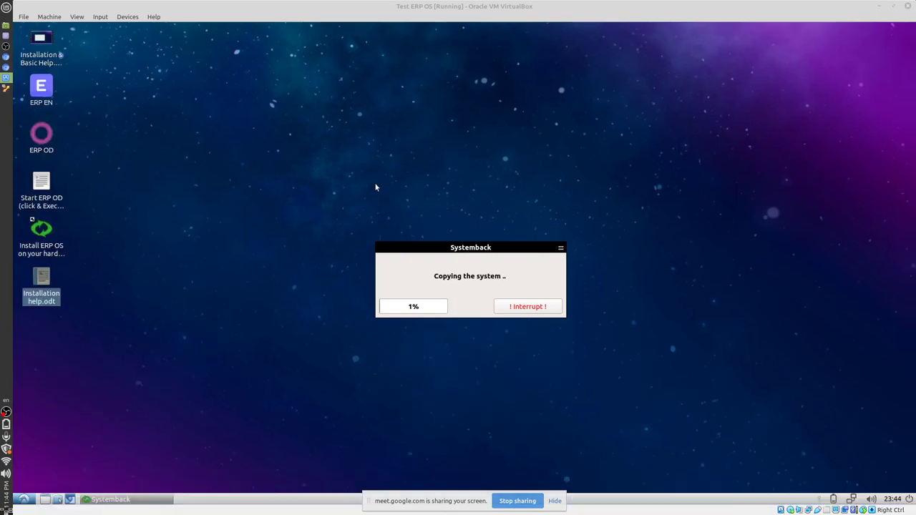
{"action": "key", "text": "super+d"}
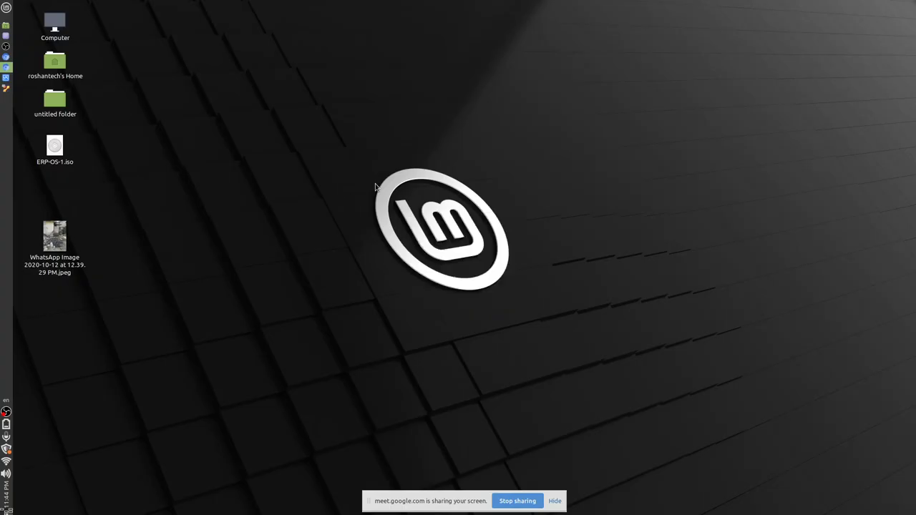
{"action": "key", "text": "alt+Tab"}
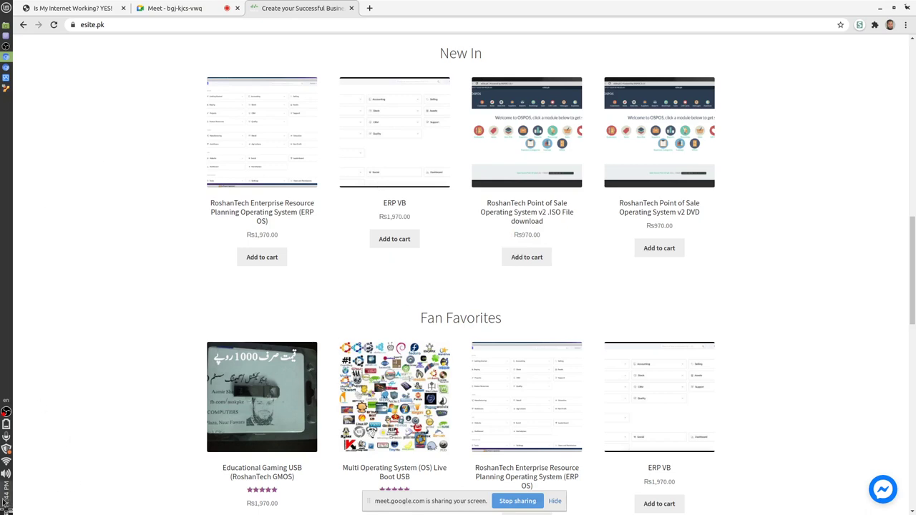
{"action": "mouse_move", "coordinate": [6, 500]}
{"action": "scroll", "coordinate": [136, 331], "scroll_direction": "up", "scroll_amount": 5}
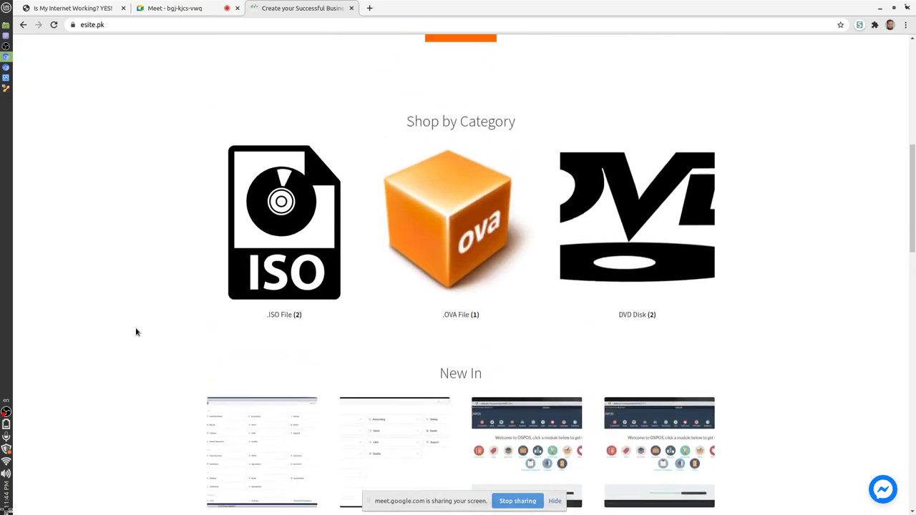
{"action": "scroll", "coordinate": [136, 331], "scroll_direction": "up", "scroll_amount": 7}
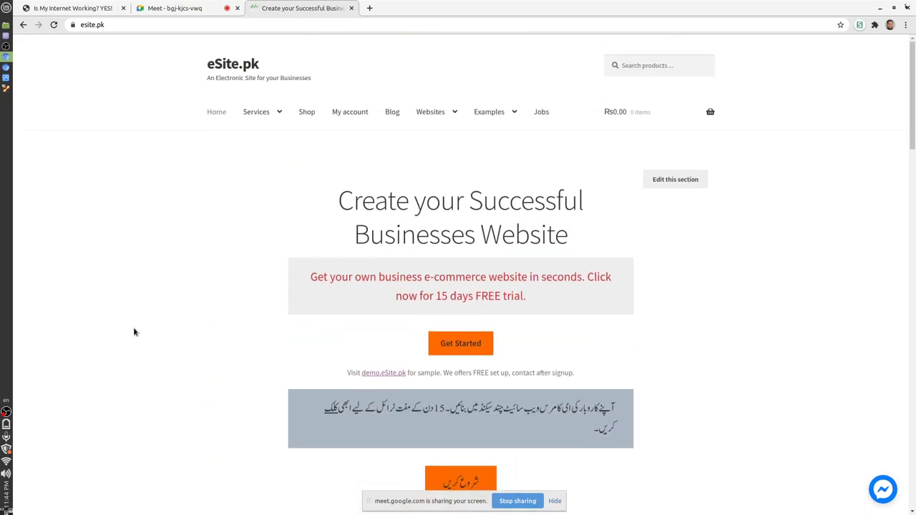
{"action": "scroll", "coordinate": [134, 332], "scroll_direction": "down", "scroll_amount": 12}
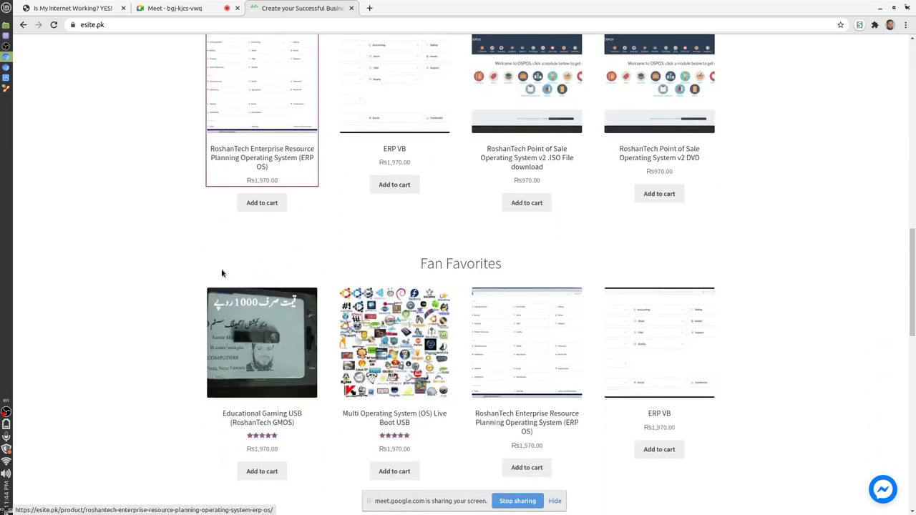
Switch back to the Test ERP OS virtual machine window and check the progress of the system copy
{"action": "key", "text": "alt+Tab"}
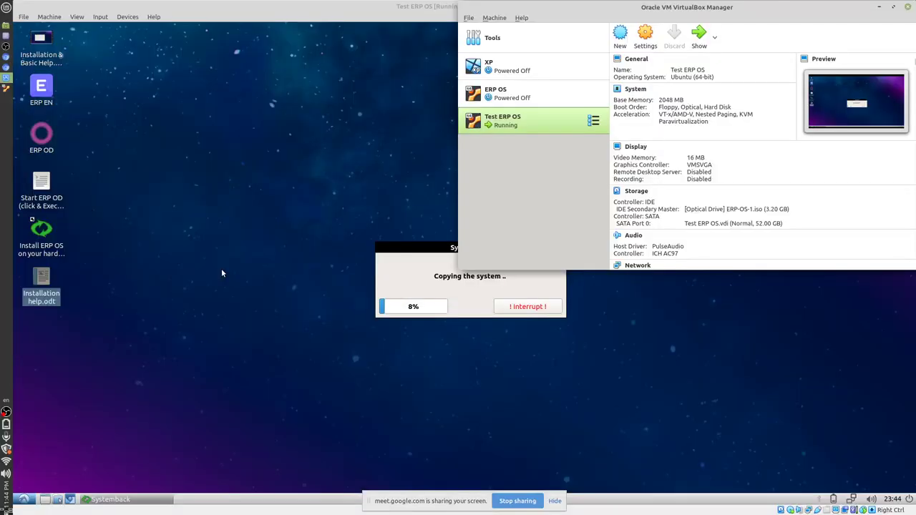
{"action": "left_click", "coordinate": [321, 10]}
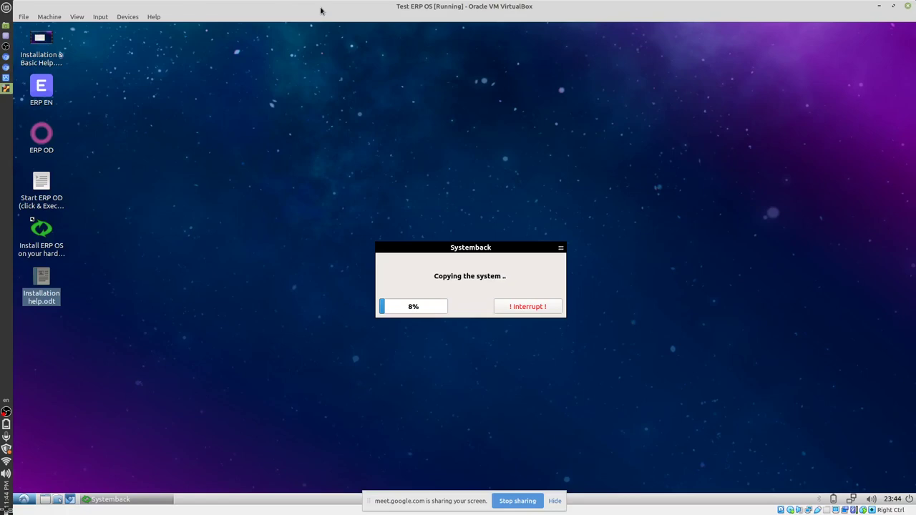
{"action": "key", "text": "ctrl+alt+Down"}
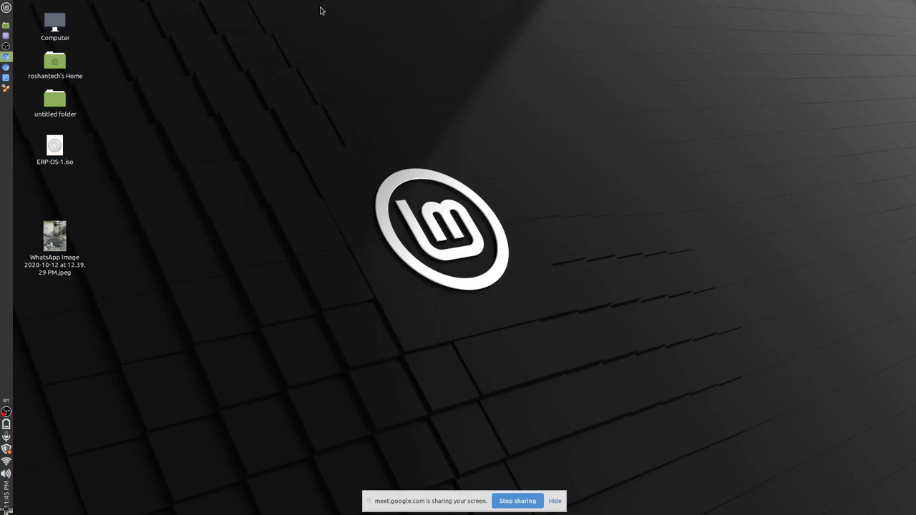
Switch to the browser and read the ERP OS product page down to its description, rechecking the copy progress in between
{"action": "key", "text": "alt+Tab"}
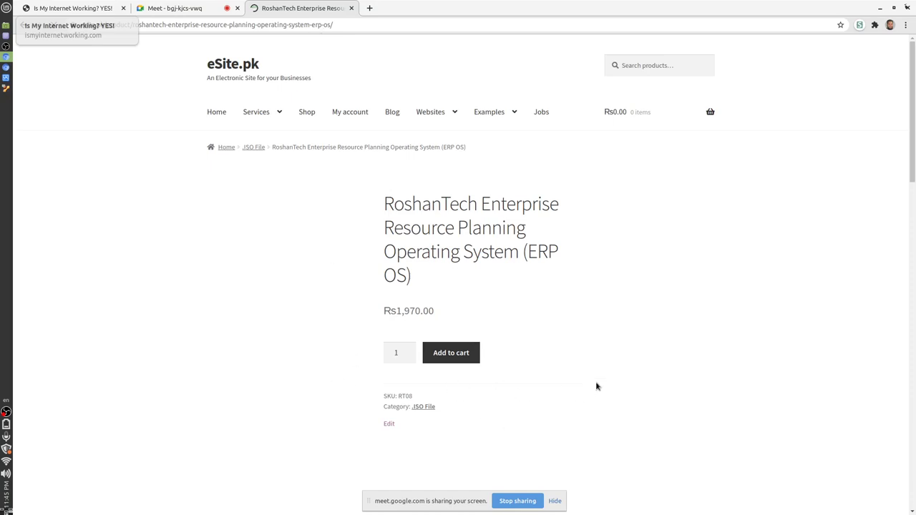
{"action": "scroll", "coordinate": [597, 385], "scroll_direction": "down", "scroll_amount": 1}
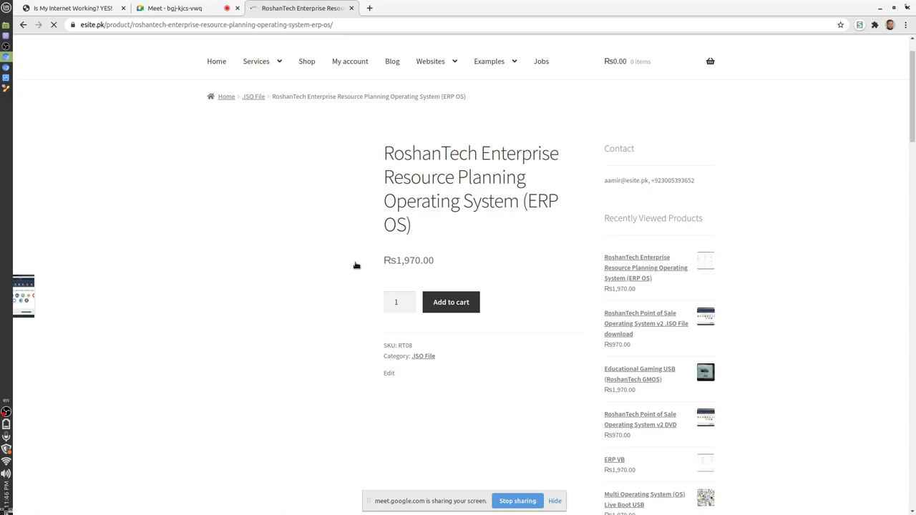
{"action": "key", "text": "ctrl+alt+Down"}
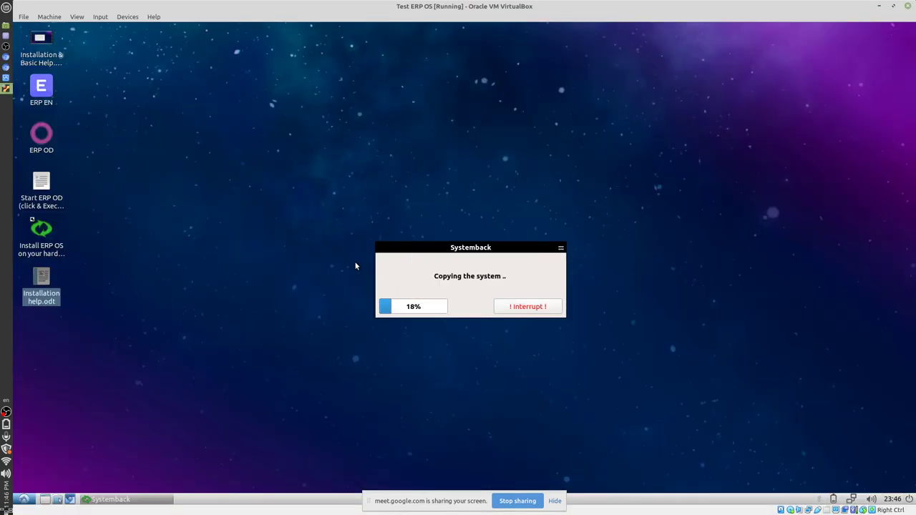
{"action": "key", "text": "ctrl+alt+Up"}
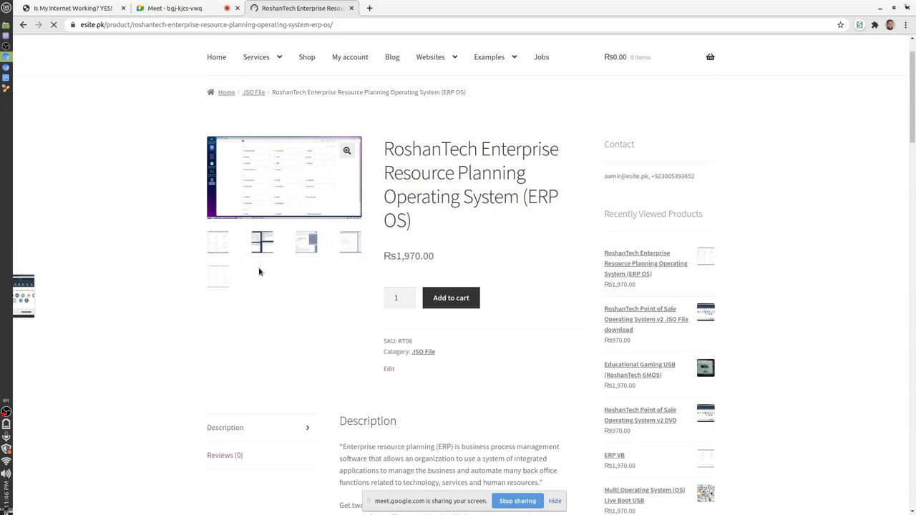
{"action": "scroll", "coordinate": [331, 298], "scroll_direction": "down", "scroll_amount": 5}
{"action": "scroll", "coordinate": [331, 299], "scroll_direction": "down", "scroll_amount": 7}
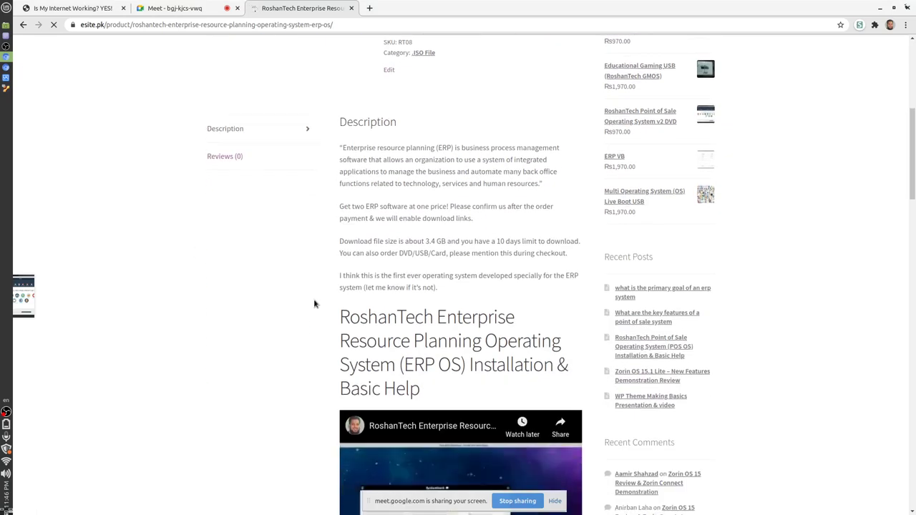
Look through the ERP OS product page's installation video and Docs section, and return to the product title and price
{"action": "scroll", "coordinate": [231, 394], "scroll_direction": "down", "scroll_amount": 8}
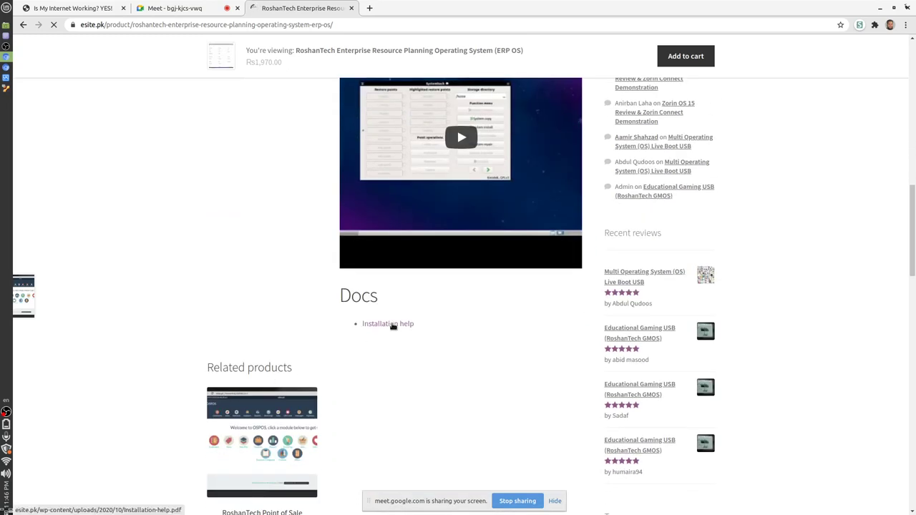
{"action": "scroll", "coordinate": [427, 394], "scroll_direction": "up", "scroll_amount": 8}
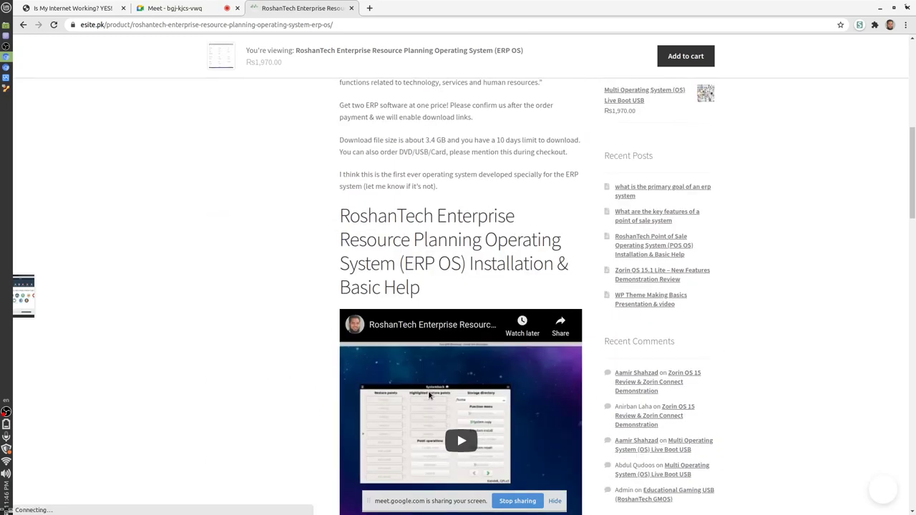
{"action": "scroll", "coordinate": [428, 394], "scroll_direction": "up", "scroll_amount": 12}
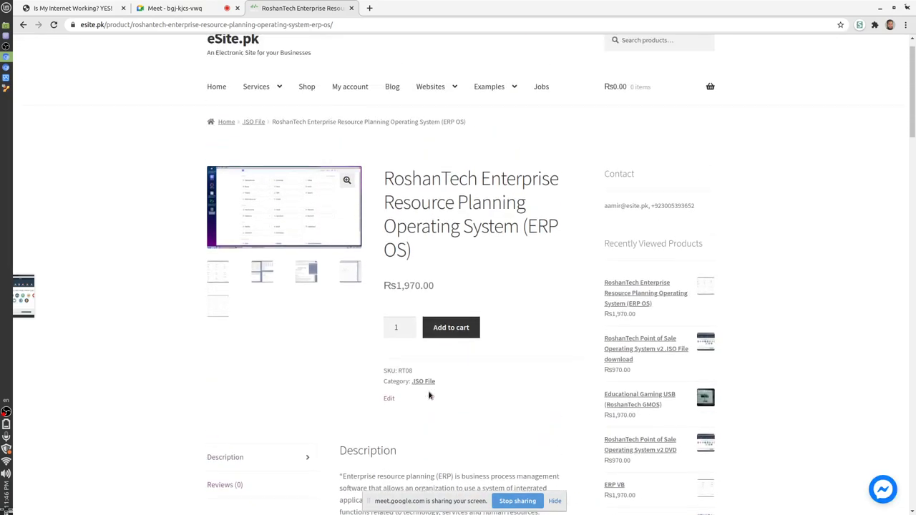
{"action": "scroll", "coordinate": [429, 394], "scroll_direction": "up", "scroll_amount": 1}
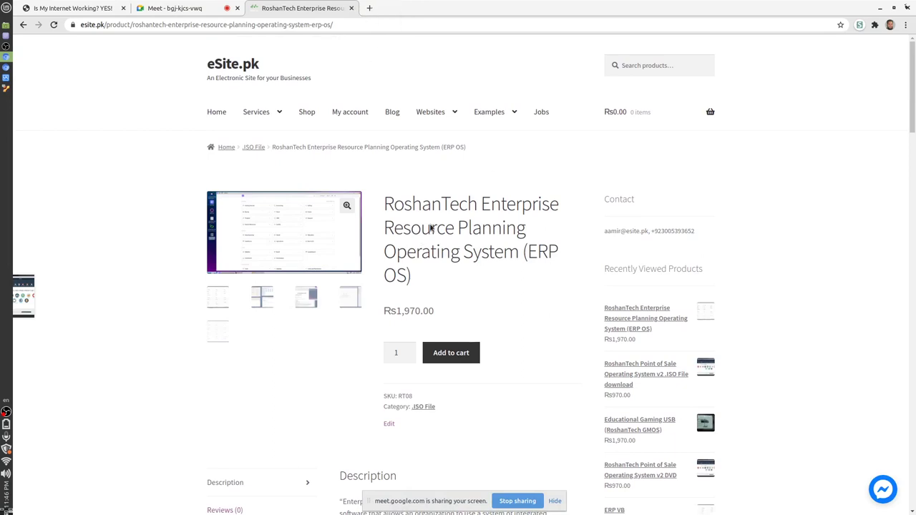
Open the RoshanTech store page daraz.pk/shop/RoshanTech in a new browser tab
{"action": "left_click", "coordinate": [370, 8]}
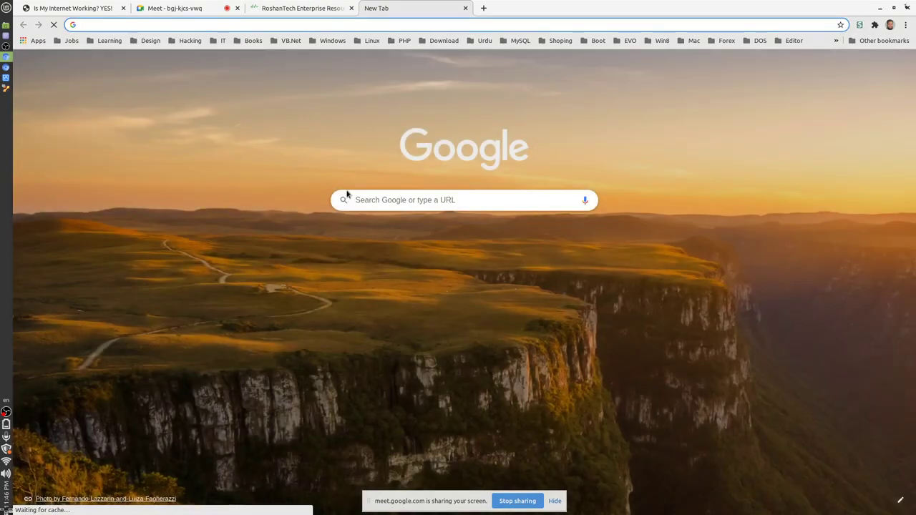
{"action": "left_click", "coordinate": [345, 195]}
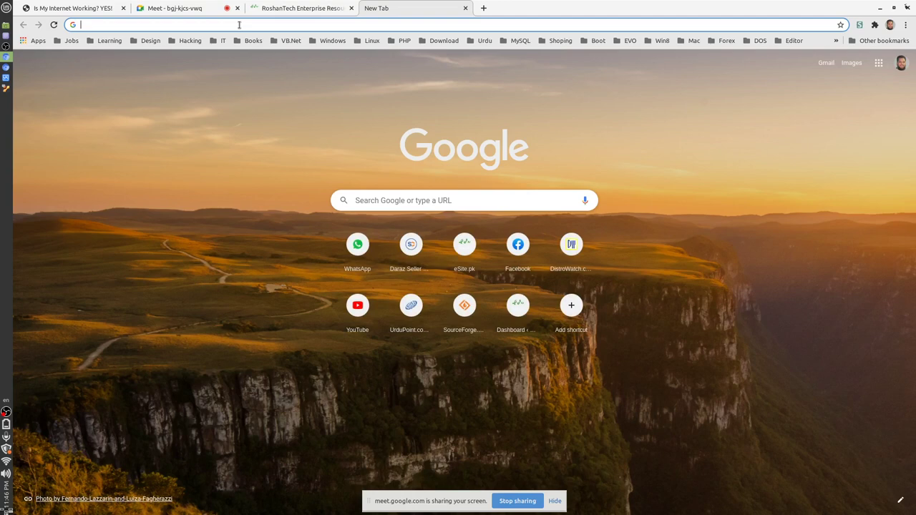
{"action": "type", "text": "dard"}
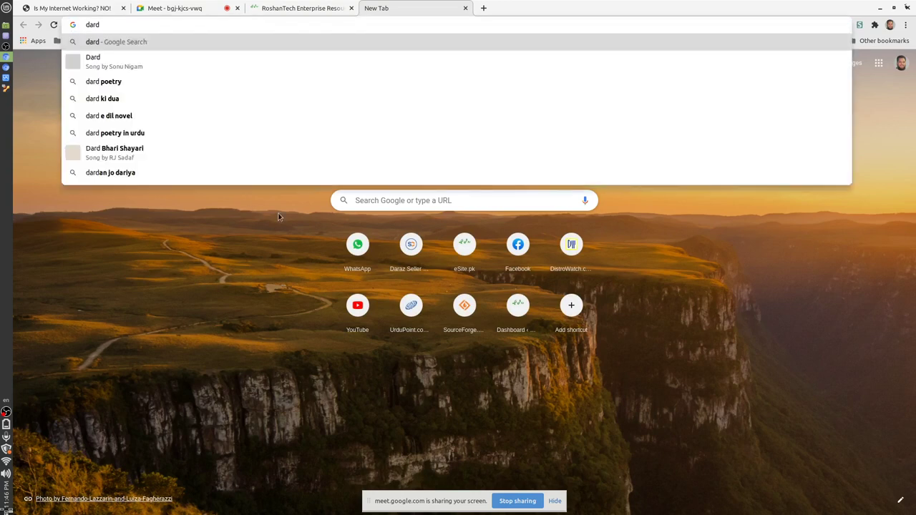
{"action": "key", "text": "BackSpace"}
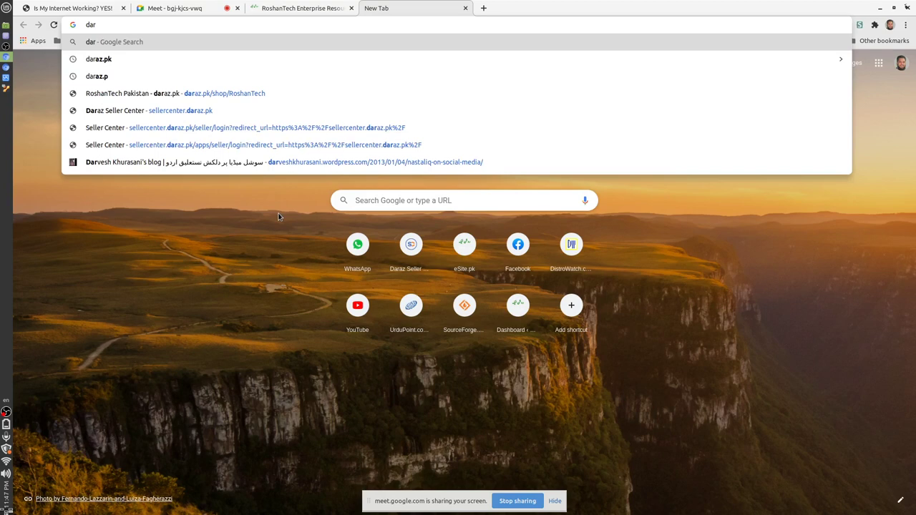
{"action": "key", "text": "Down"}
{"action": "key", "text": "Down"}
{"action": "key", "text": "Down"}
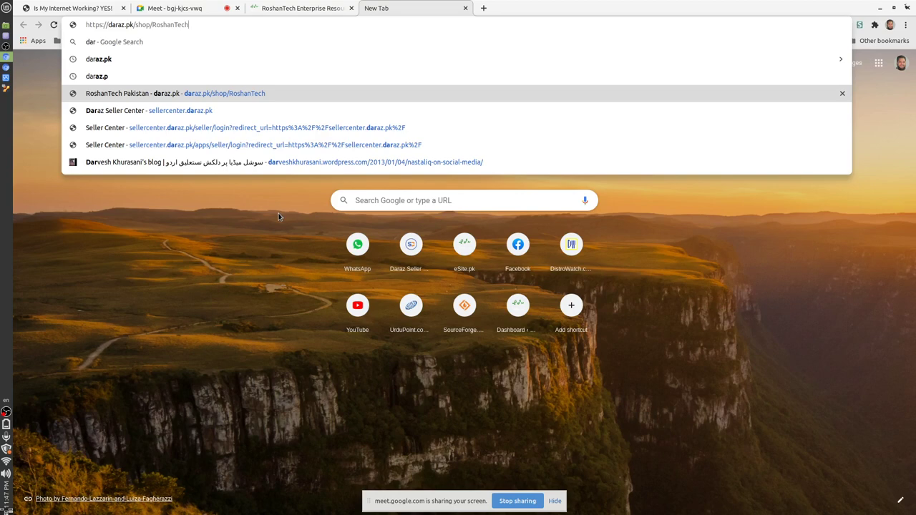
{"action": "key", "text": "Return"}
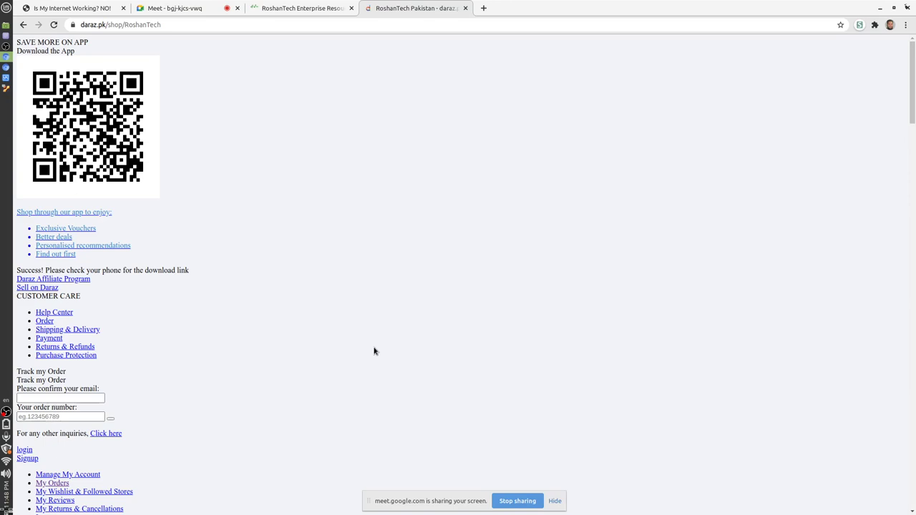
Switch to the Test ERP OS virtual machine to check the system copy progress and return to the browser
{"action": "left_click", "coordinate": [6, 89]}
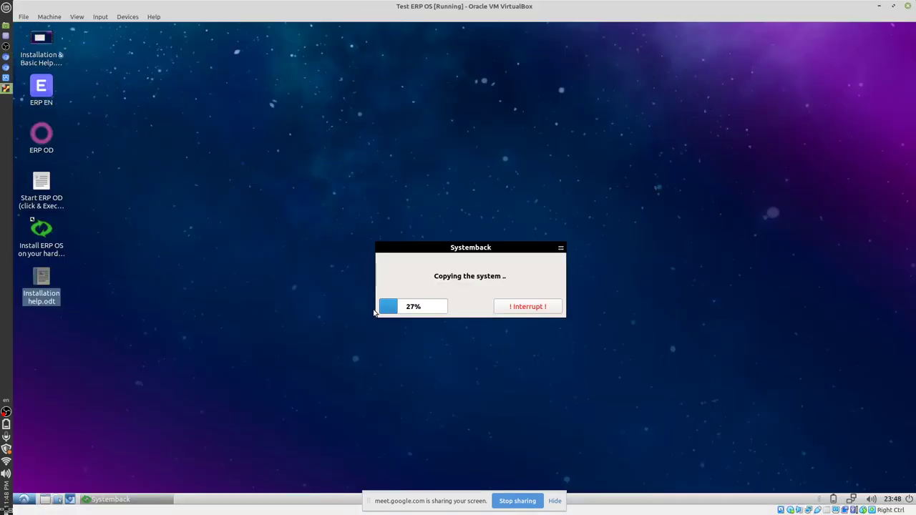
{"action": "left_click", "coordinate": [5, 65]}
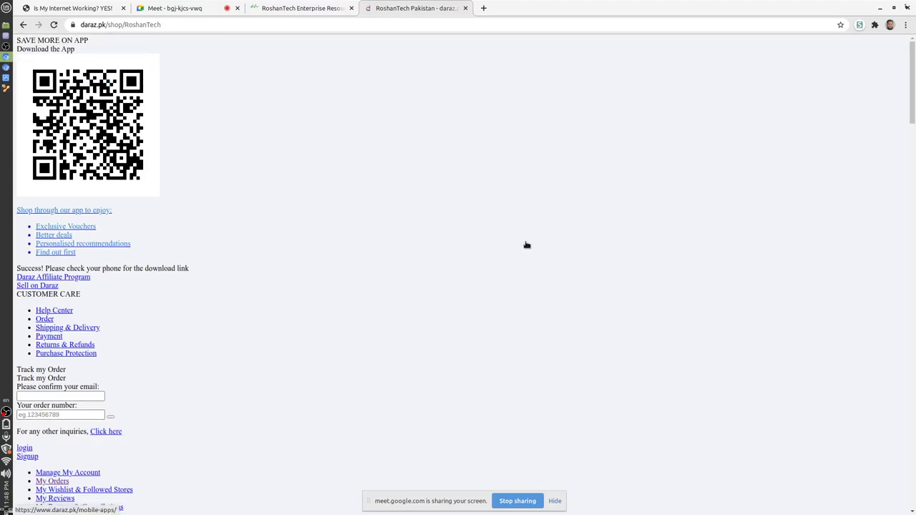
Look through the product listings of the RoshanTech store on Daraz and close the store's tab
{"action": "scroll", "coordinate": [526, 245], "scroll_direction": "down", "scroll_amount": 10}
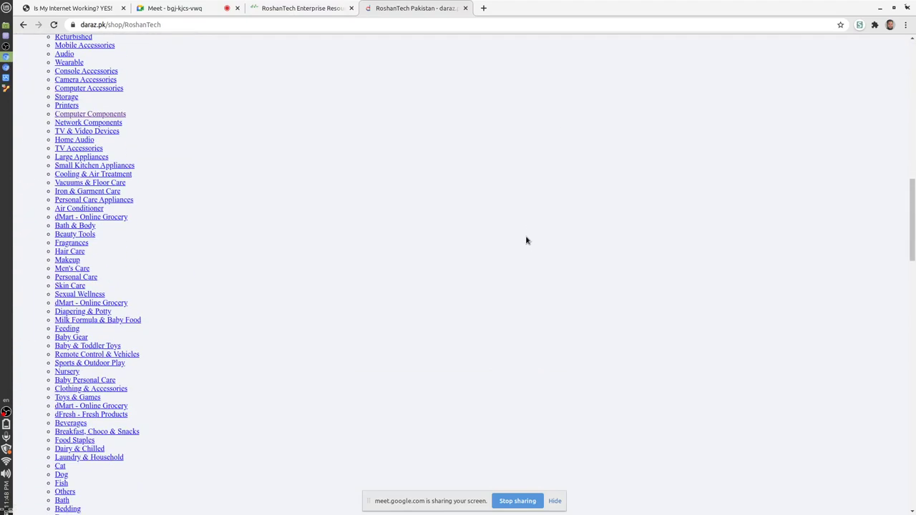
{"action": "scroll", "coordinate": [526, 241], "scroll_direction": "down", "scroll_amount": 8}
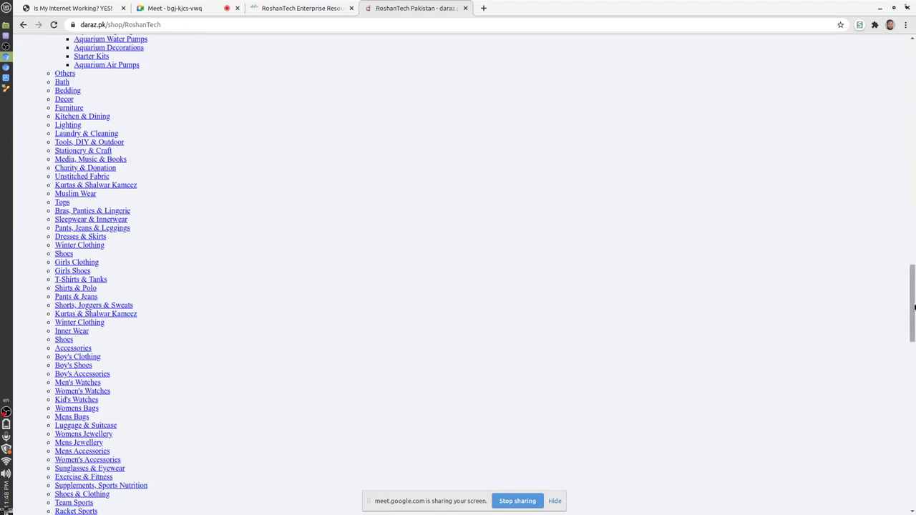
{"action": "left_click_drag", "start_coordinate": [915, 307], "coordinate": [914, 404]}
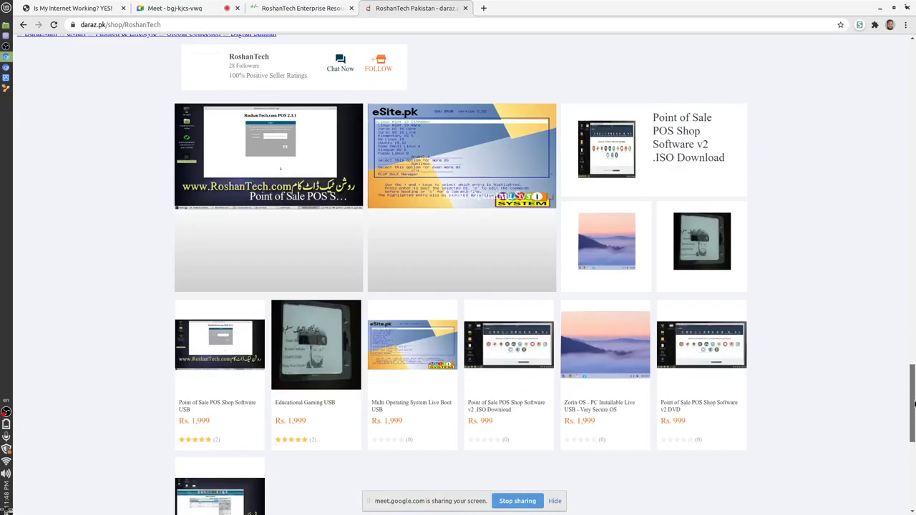
{"action": "left_click_drag", "start_coordinate": [913, 405], "coordinate": [914, 427]}
{"action": "scroll", "coordinate": [914, 427], "scroll_direction": "up", "scroll_amount": 2}
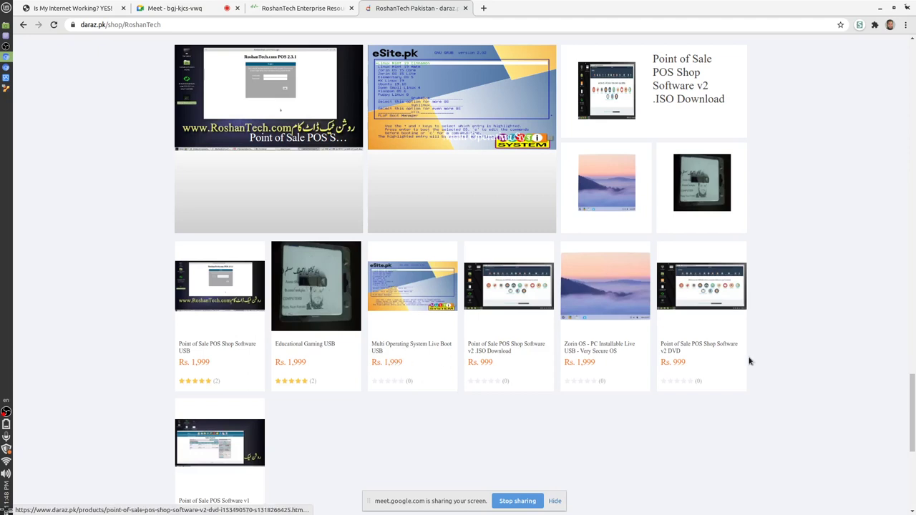
{"action": "scroll", "coordinate": [864, 317], "scroll_direction": "up", "scroll_amount": 3}
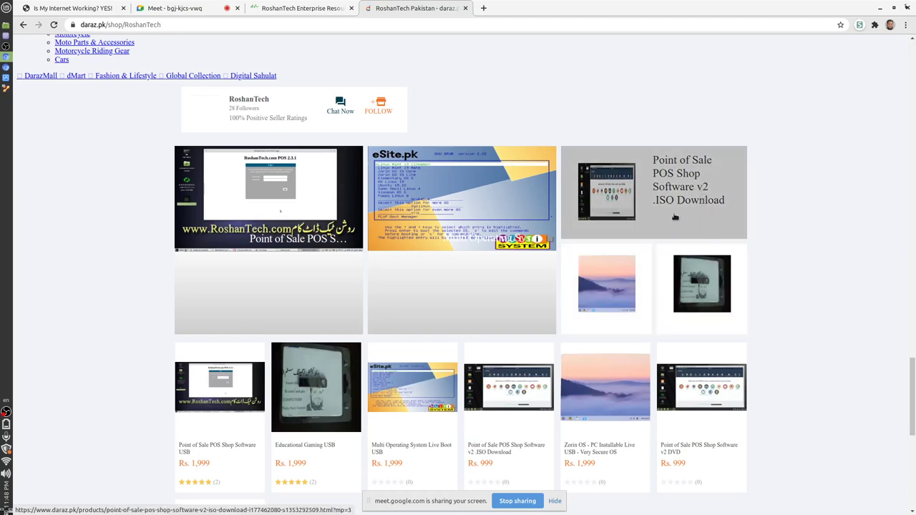
{"action": "scroll", "coordinate": [692, 280], "scroll_direction": "down", "scroll_amount": 2}
{"action": "scroll", "coordinate": [692, 282], "scroll_direction": "down", "scroll_amount": 1}
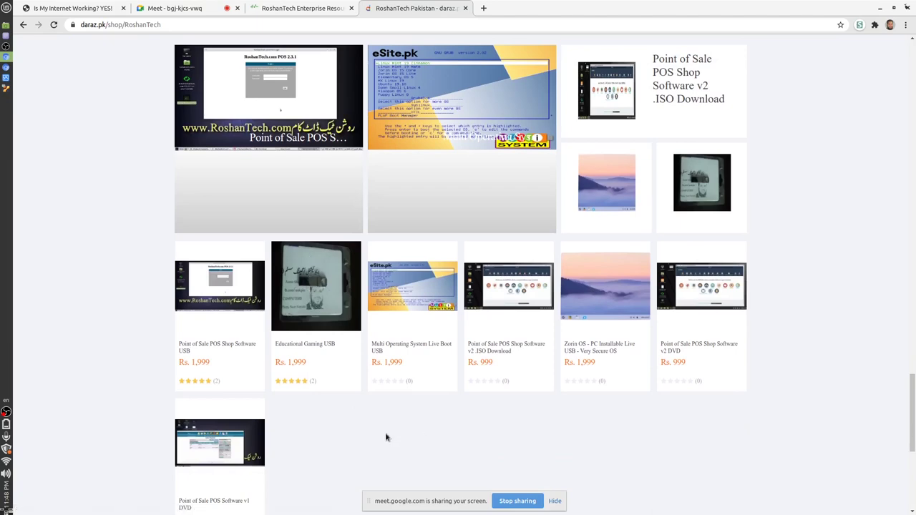
{"action": "scroll", "coordinate": [400, 438], "scroll_direction": "down", "scroll_amount": 2}
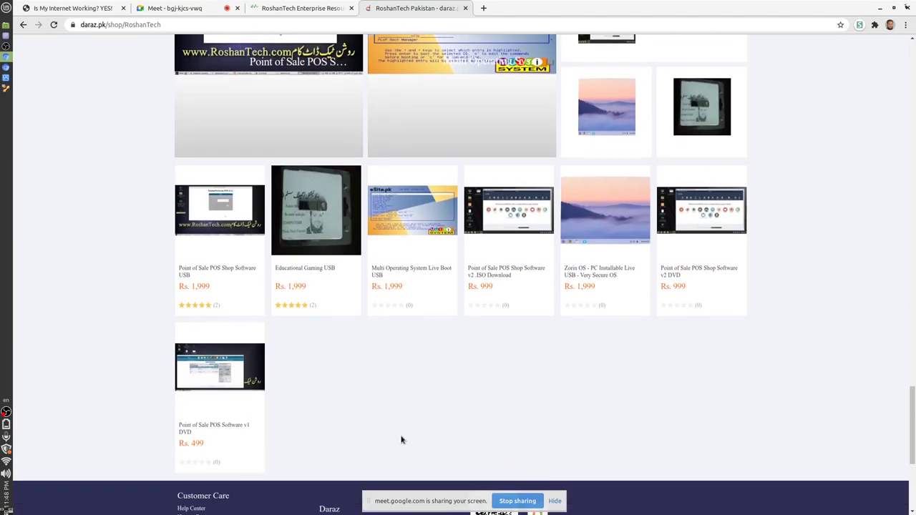
{"action": "scroll", "coordinate": [401, 438], "scroll_direction": "up", "scroll_amount": 10}
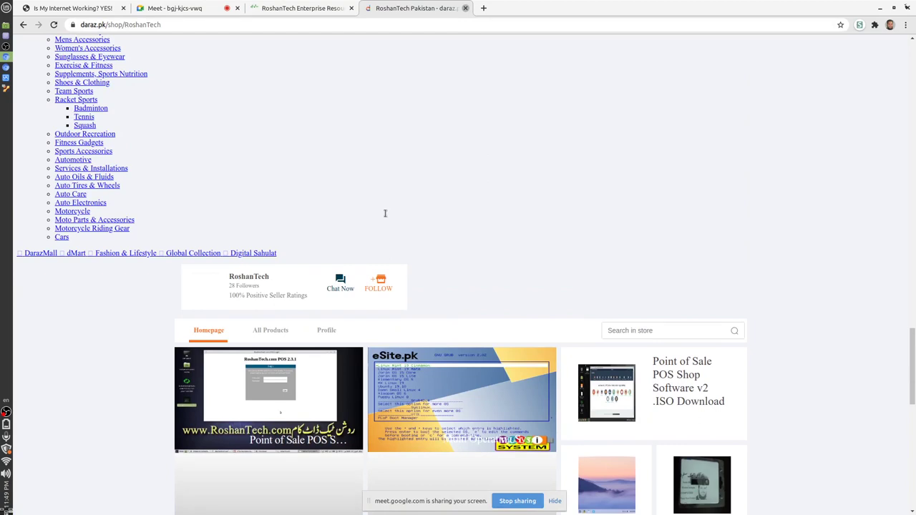
{"action": "left_click", "coordinate": [465, 8]}
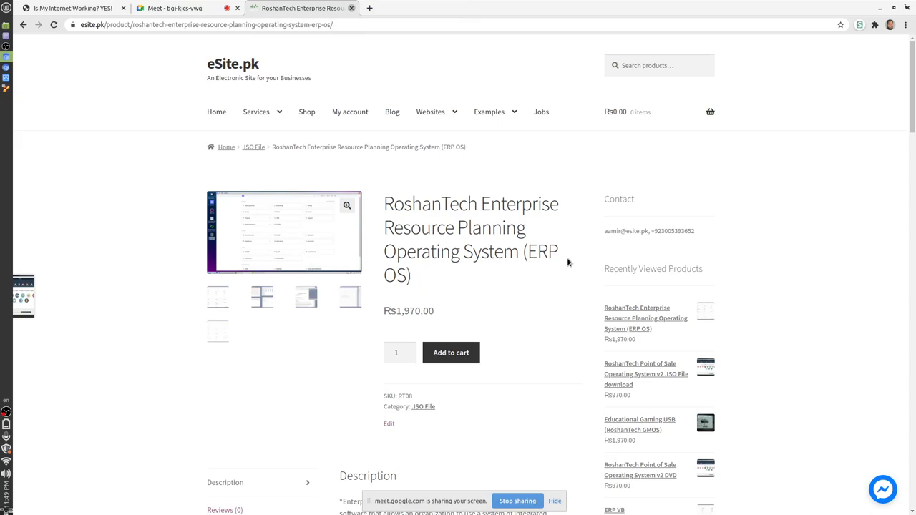
Switch to the Test ERP OS virtual machine, dismissing the Meet notification, and put the machine into full-screen mode
{"action": "key", "text": "ctrl+alt+Right"}
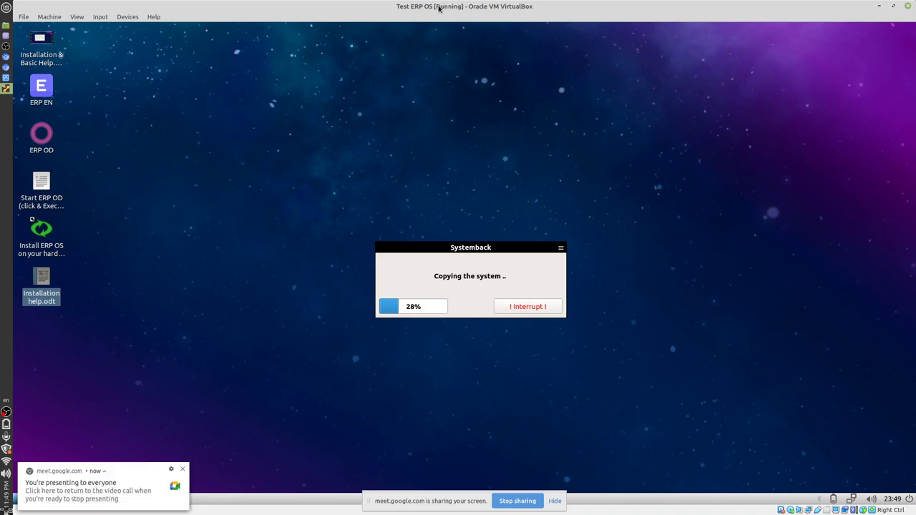
{"action": "key", "text": "Control_R+f"}
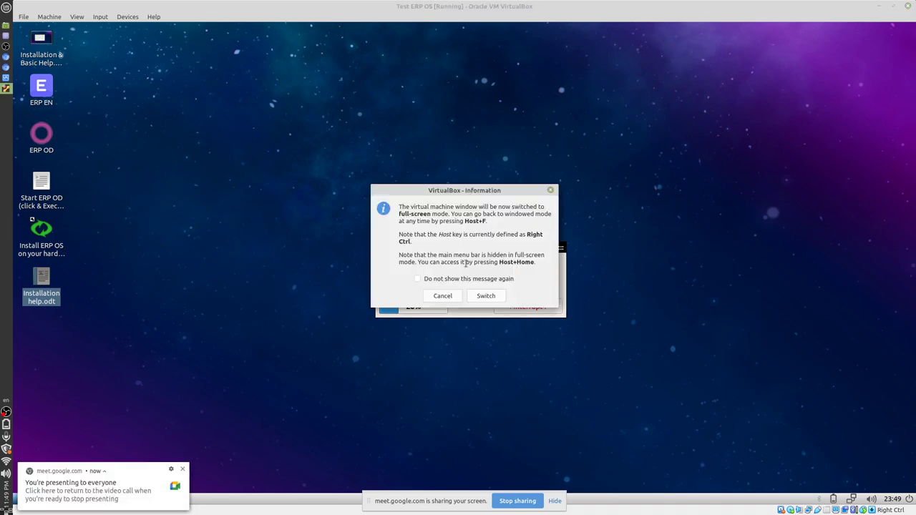
{"action": "left_click", "coordinate": [184, 469]}
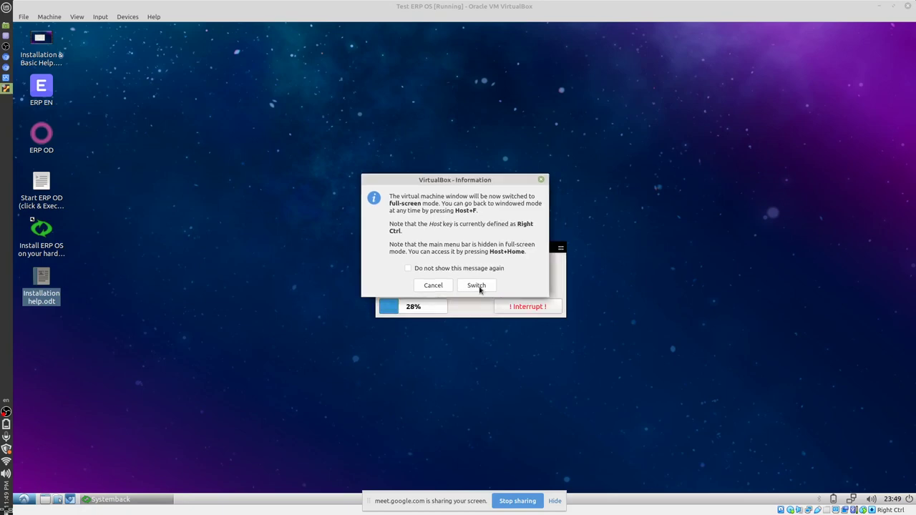
{"action": "left_click", "coordinate": [477, 285]}
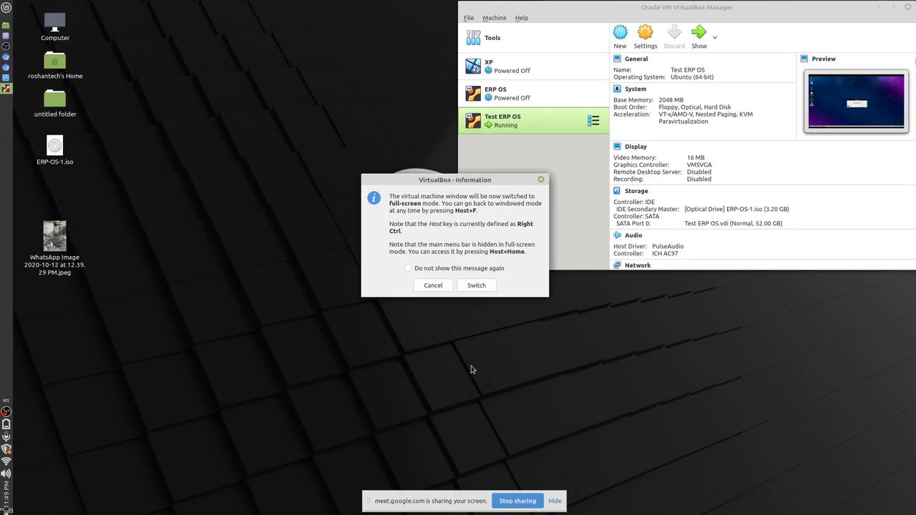
{"action": "left_click", "coordinate": [478, 286]}
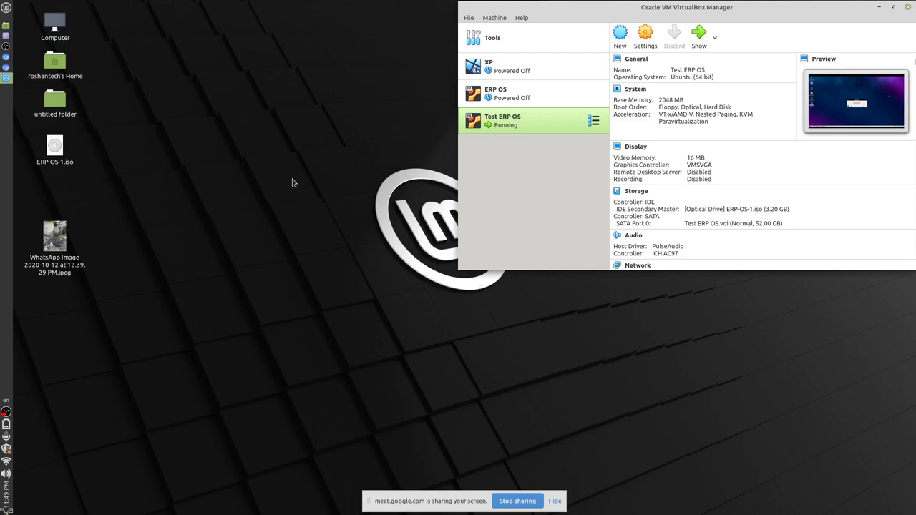
{"action": "left_click", "coordinate": [328, 237]}
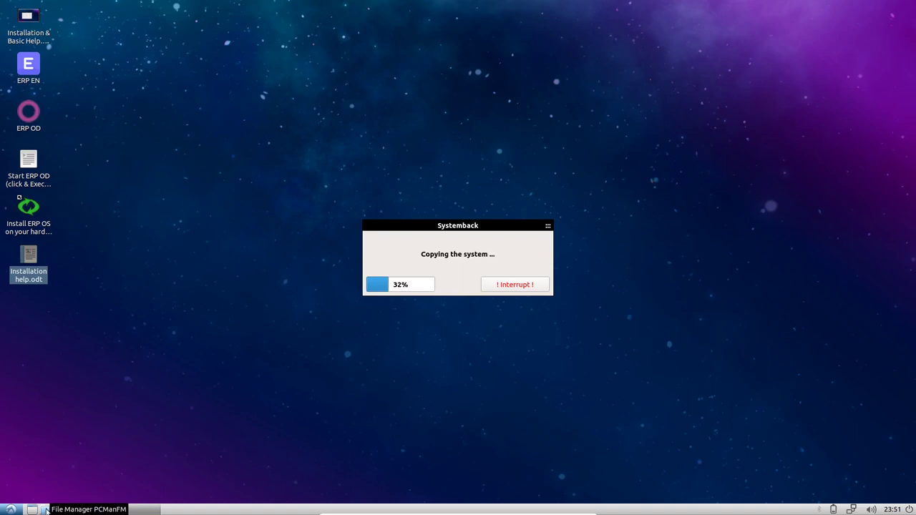
Browse the ERP OS application menu's categories from Accessories through Internet, Office and Sound & Video to System Tools, and close it
{"action": "left_click", "coordinate": [10, 510]}
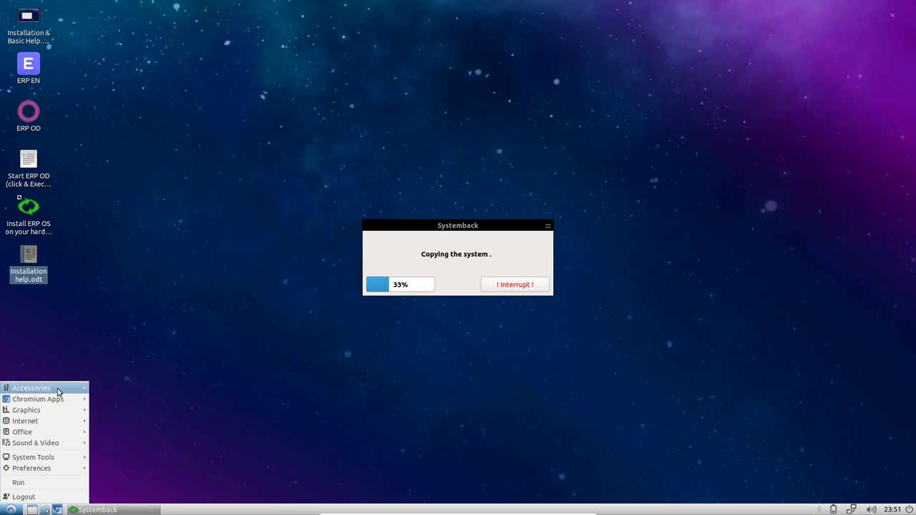
{"action": "mouse_move", "coordinate": [58, 392]}
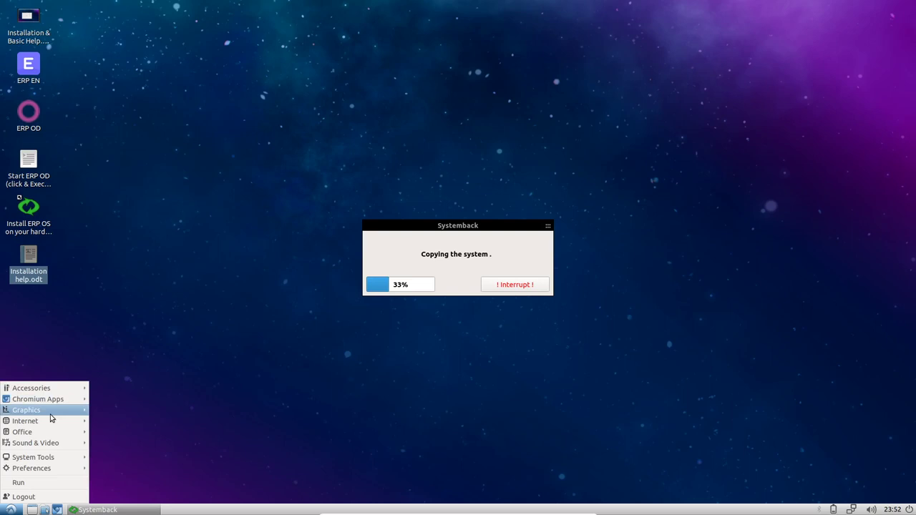
{"action": "mouse_move", "coordinate": [52, 416]}
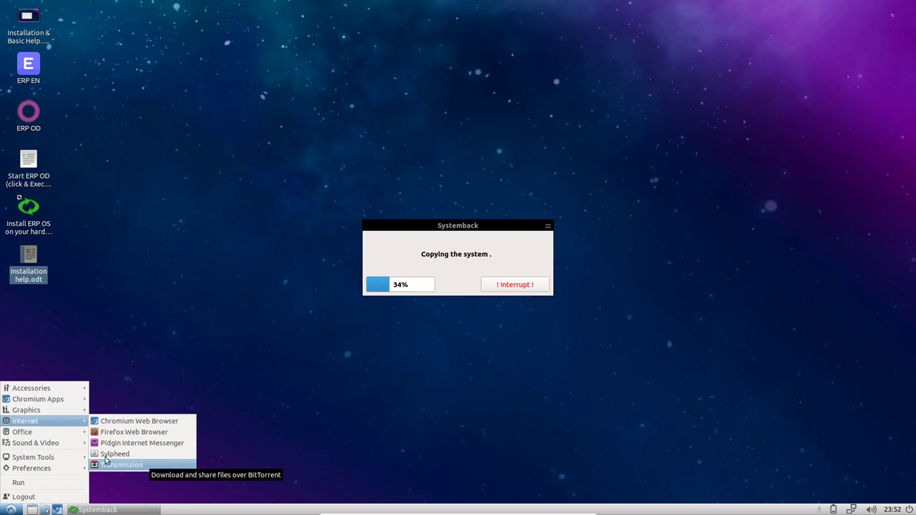
{"action": "mouse_move", "coordinate": [33, 433]}
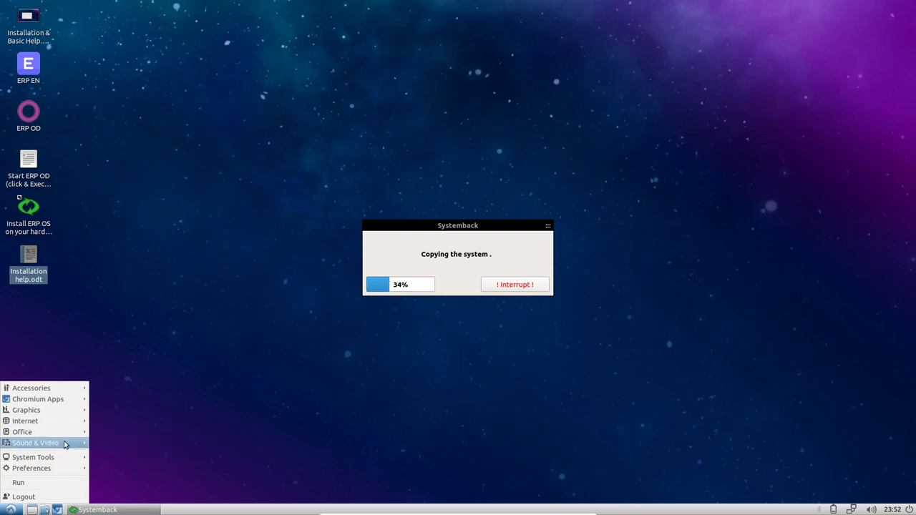
{"action": "mouse_move", "coordinate": [56, 448]}
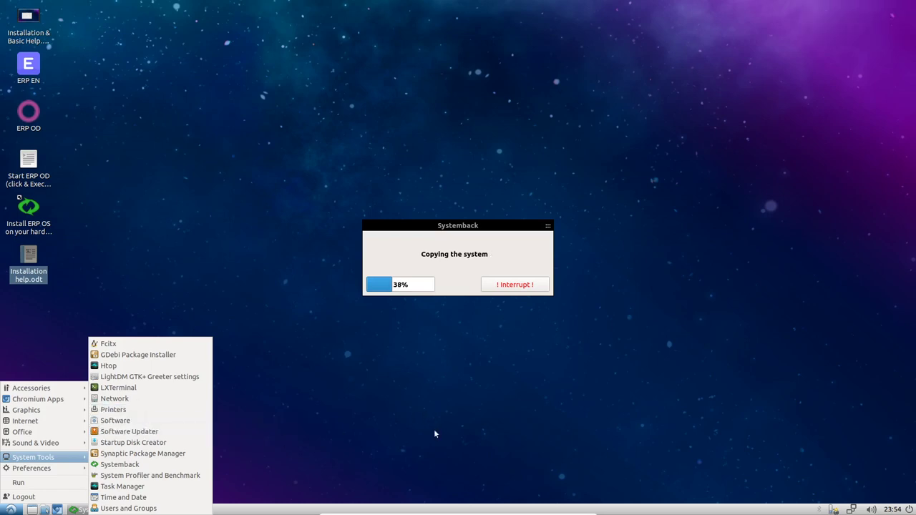
{"action": "left_click", "coordinate": [395, 433]}
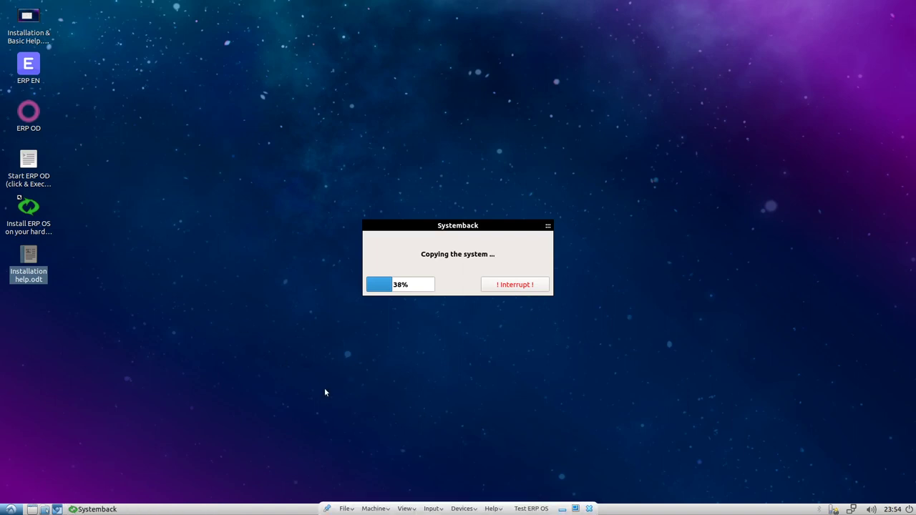
{"action": "left_click_drag", "start_coordinate": [213, 99], "coordinate": [657, 376]}
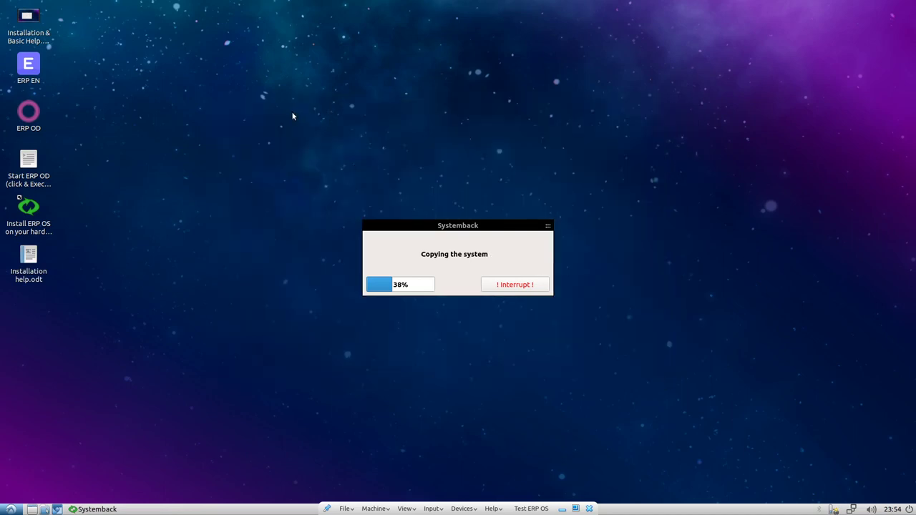
{"action": "left_click_drag", "start_coordinate": [293, 111], "coordinate": [685, 412]}
{"action": "mouse_move", "coordinate": [835, 509]}
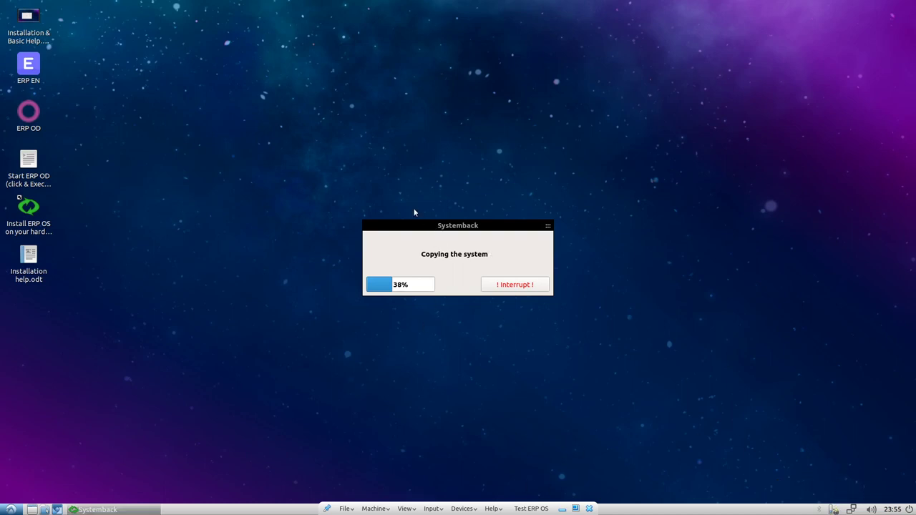
Move the Systemback progress window slightly up and to the left, and highlight the ERP EN and ERP OD desktop shortcuts in turn
{"action": "left_click_drag", "start_coordinate": [432, 227], "coordinate": [413, 211]}
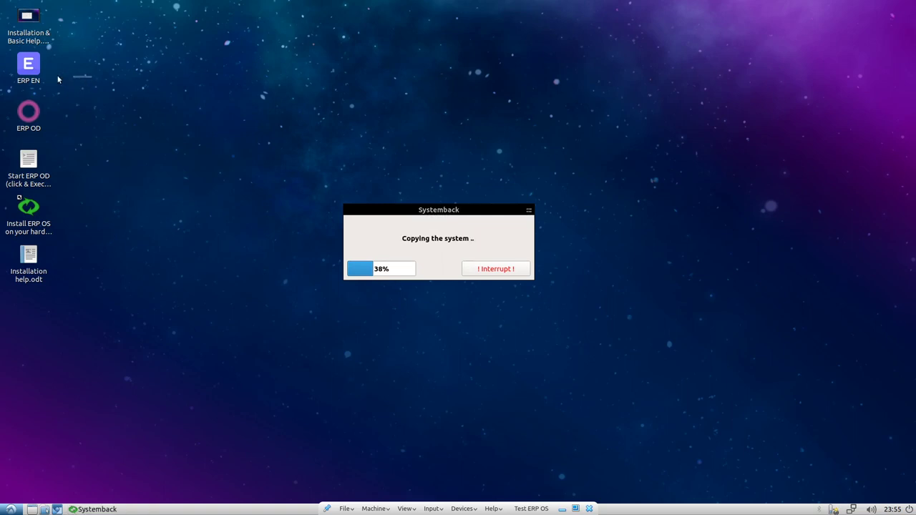
{"action": "left_click_drag", "start_coordinate": [58, 80], "coordinate": [1, 63]}
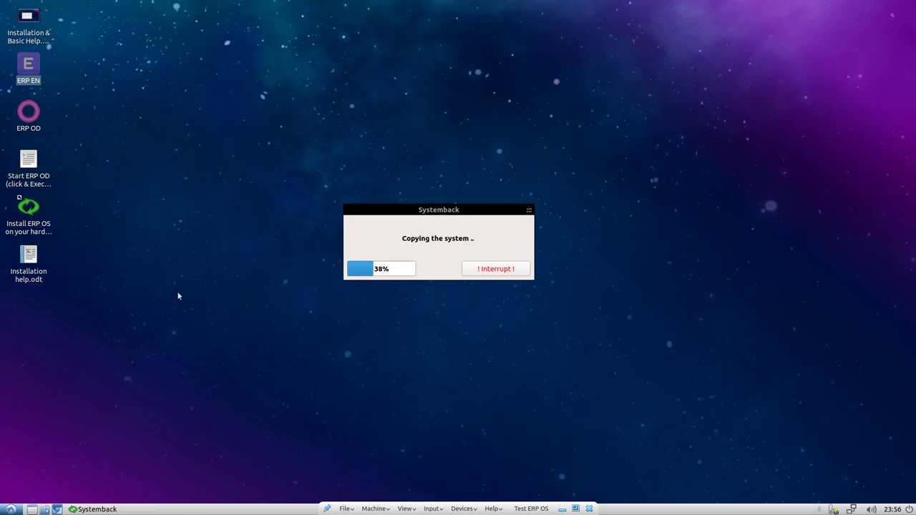
{"action": "left_click", "coordinate": [30, 77]}
{"action": "left_click", "coordinate": [24, 122]}
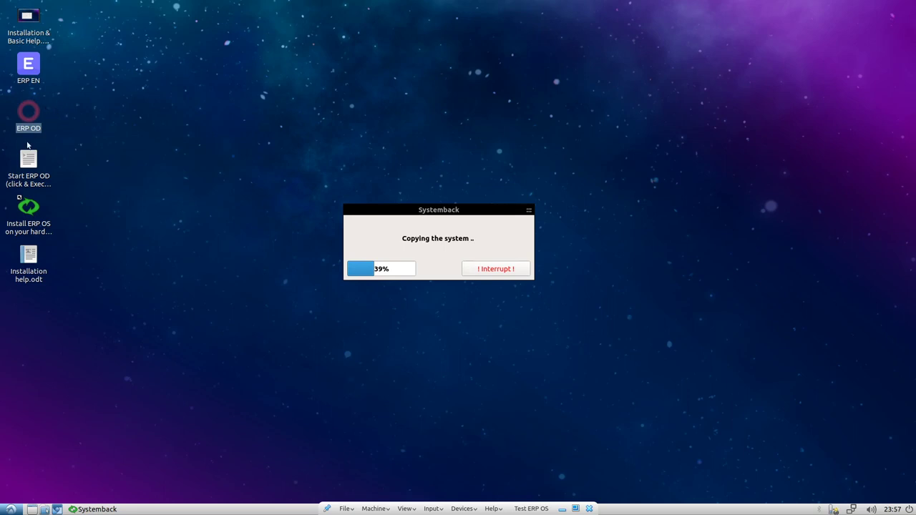
{"action": "left_click", "coordinate": [29, 68]}
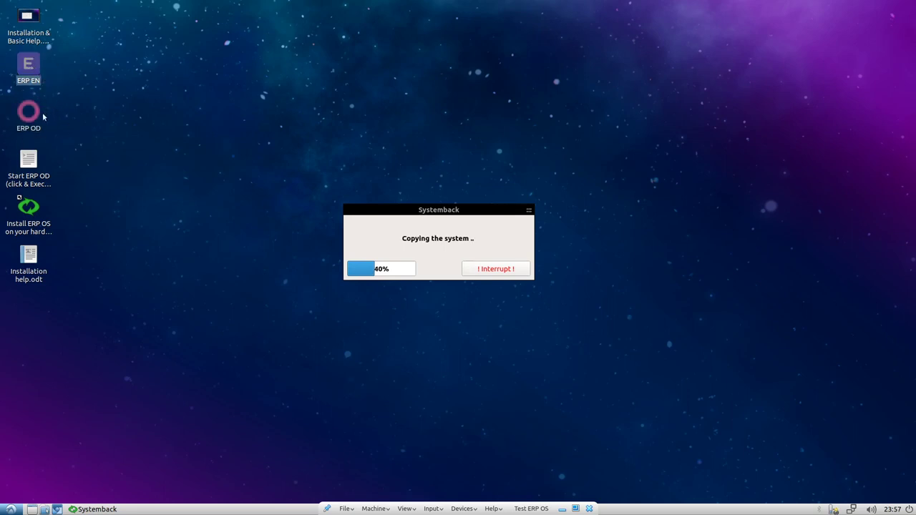
{"action": "left_click", "coordinate": [31, 123]}
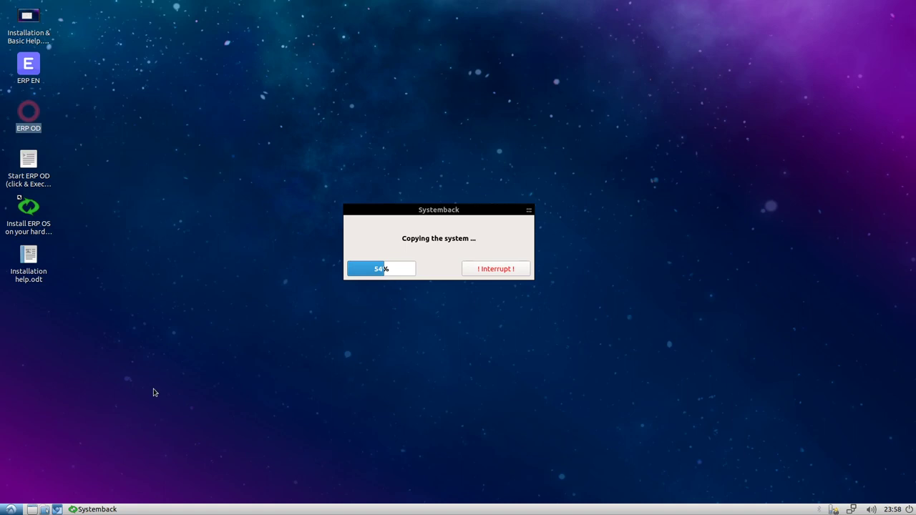
Switch to VirtualBox Manager, pause the running Test ERP OS virtual machine and stop the screen recording
{"action": "key", "text": "alt+Tab"}
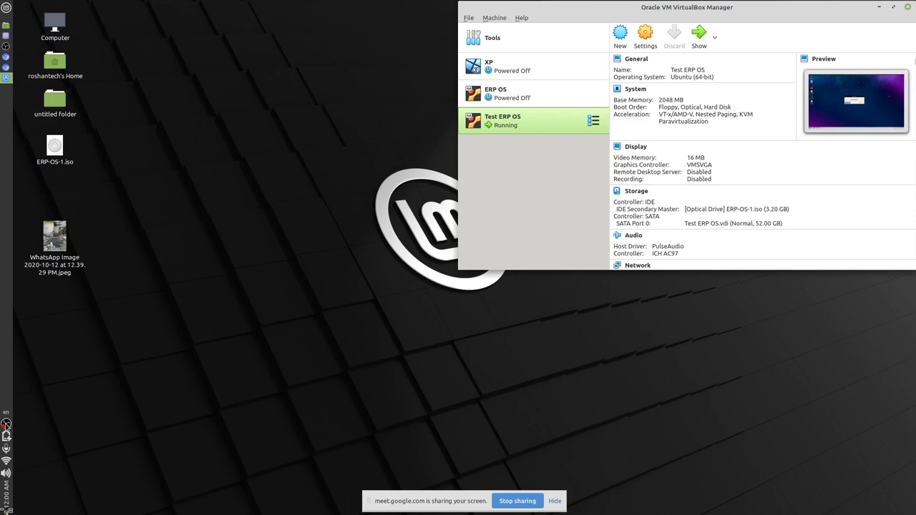
{"action": "right_click", "coordinate": [535, 118]}
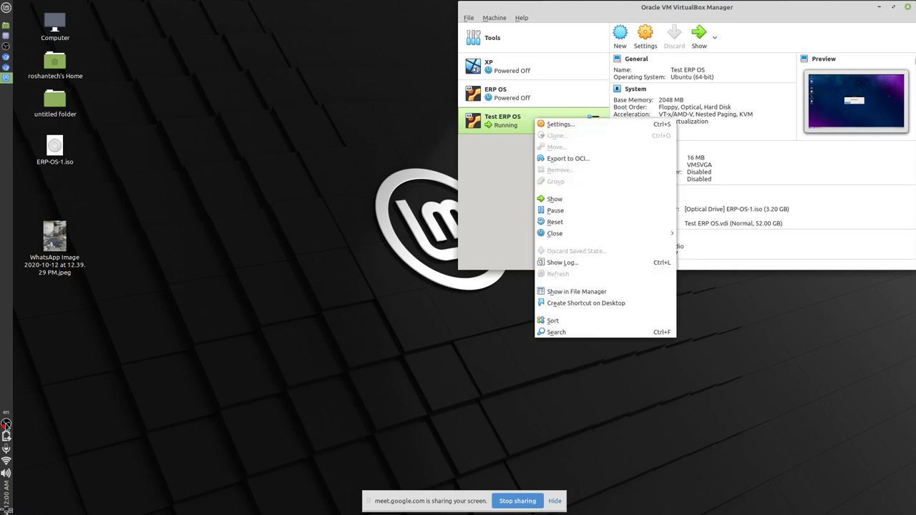
{"action": "right_click", "coordinate": [6, 424]}
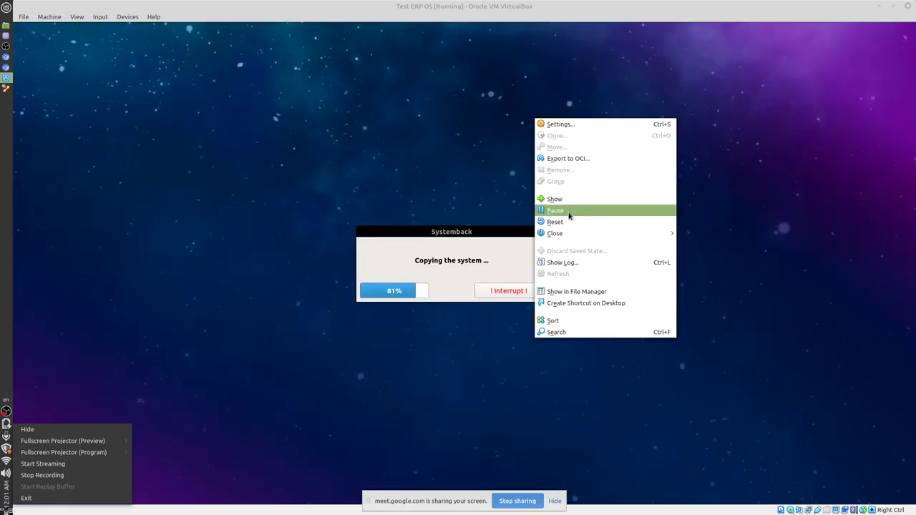
{"action": "key", "text": "Escape"}
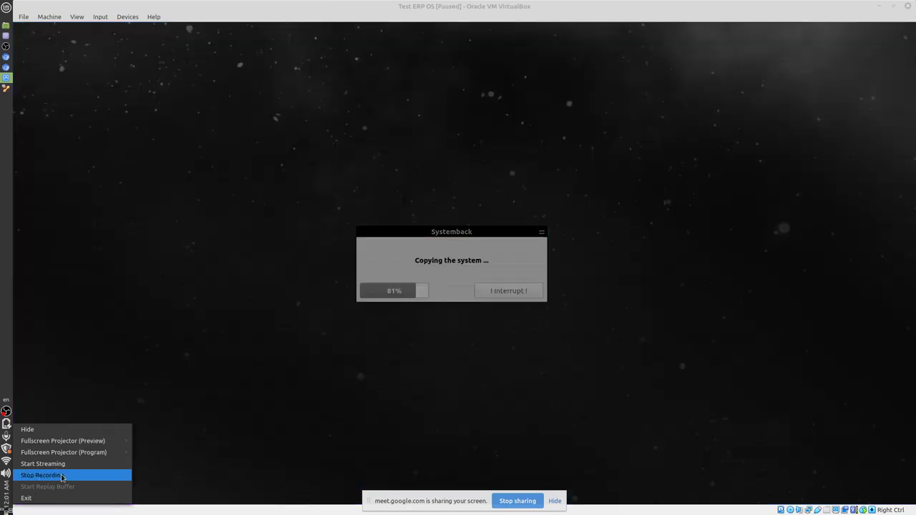
{"action": "left_click", "coordinate": [61, 476]}
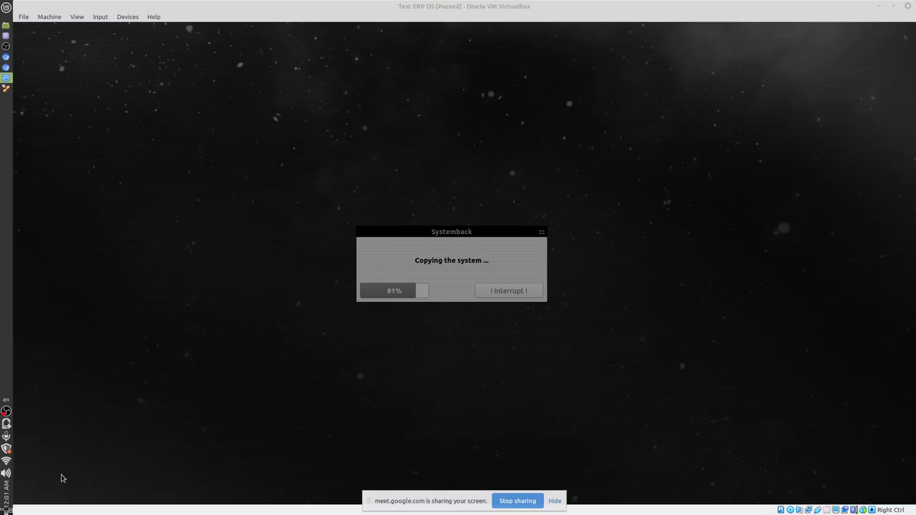